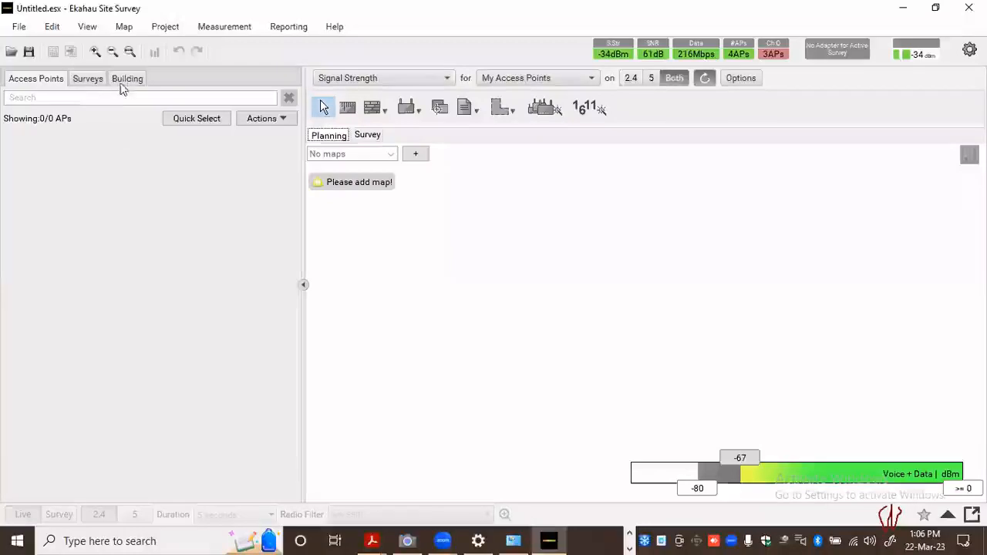
{"action": "left_click", "coordinate": [128, 79]}
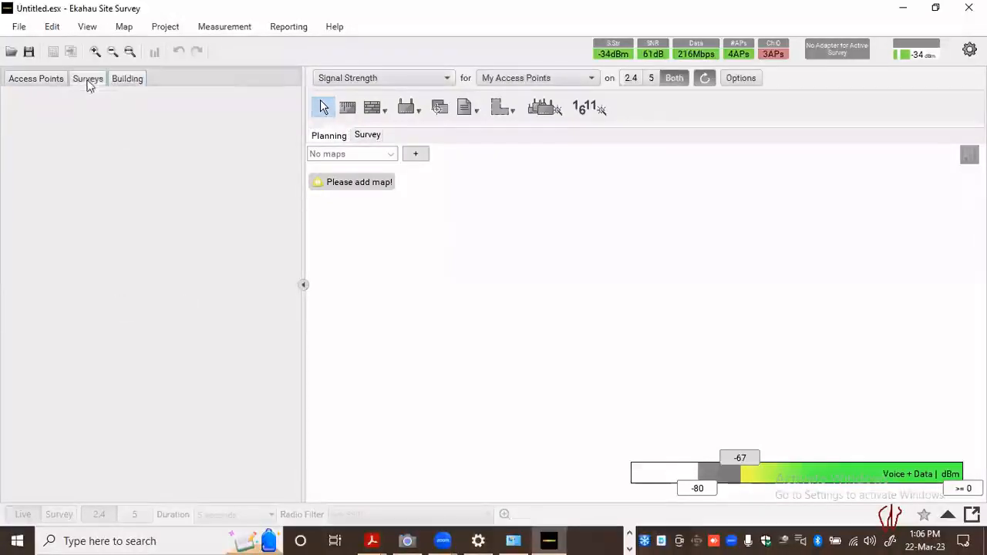
{"action": "left_click", "coordinate": [56, 80]}
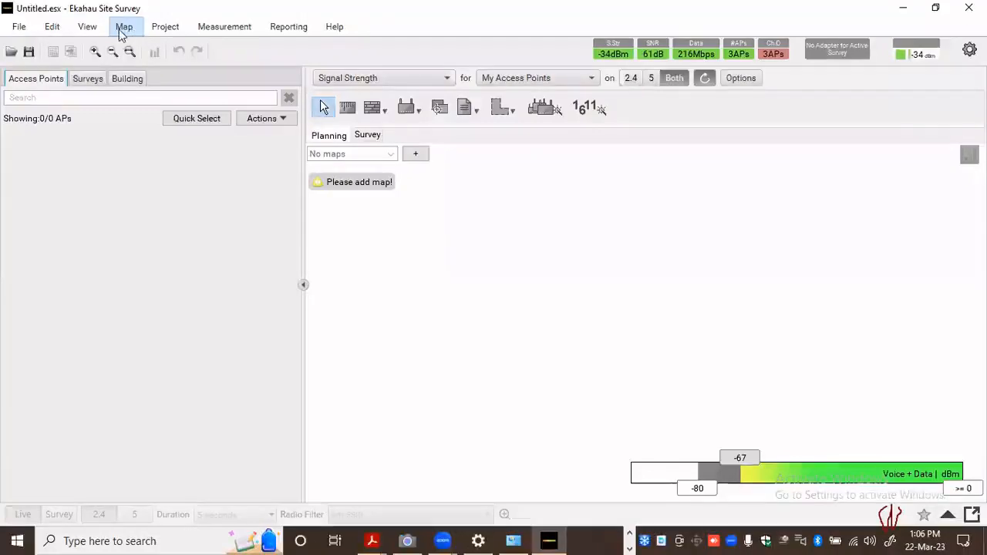
{"action": "left_click", "coordinate": [167, 30]}
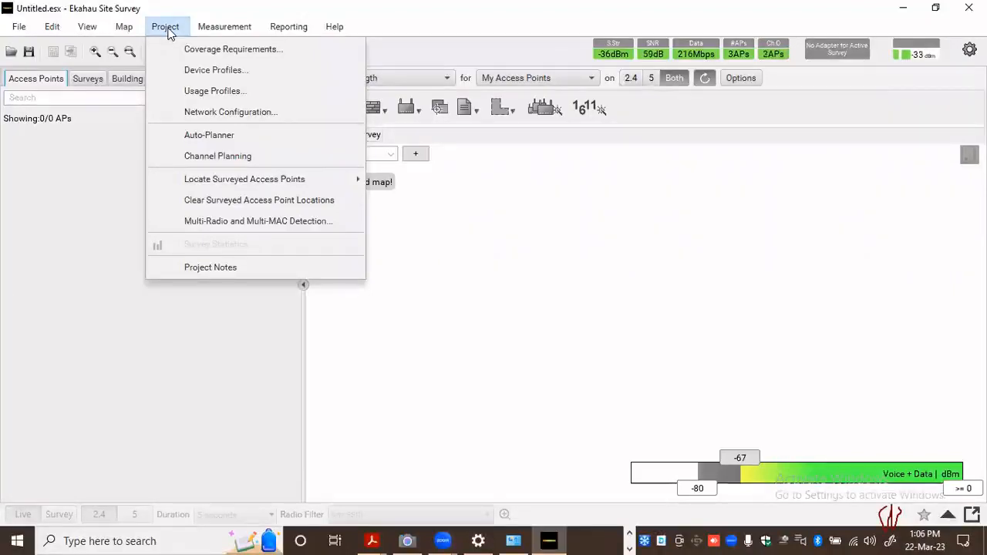
{"action": "mouse_move", "coordinate": [209, 31]}
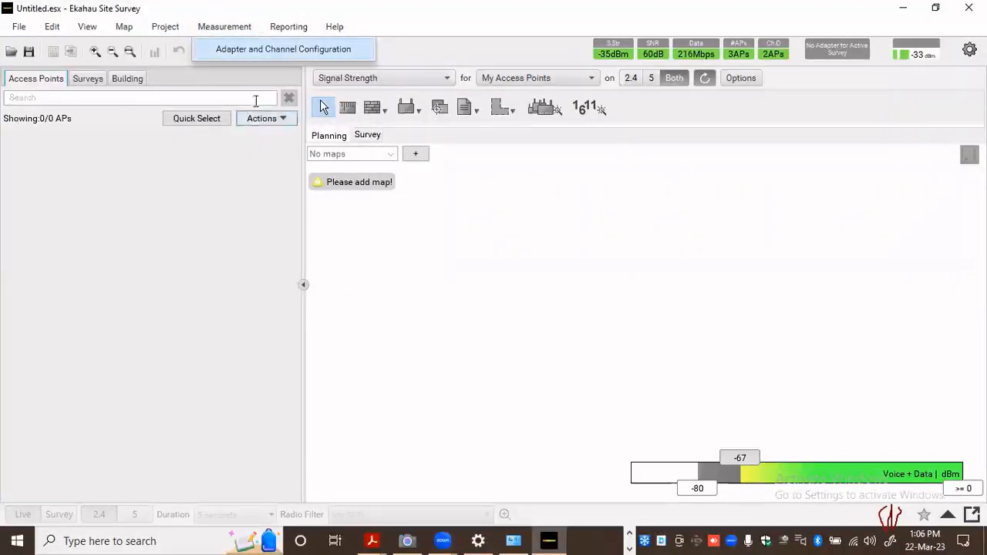
{"action": "left_click", "coordinate": [484, 179]}
Open the recent project B46 - WiFi Network Project.esx and examine the signal strength coverage across the B46 floor plan
{"action": "left_click", "coordinate": [23, 27]}
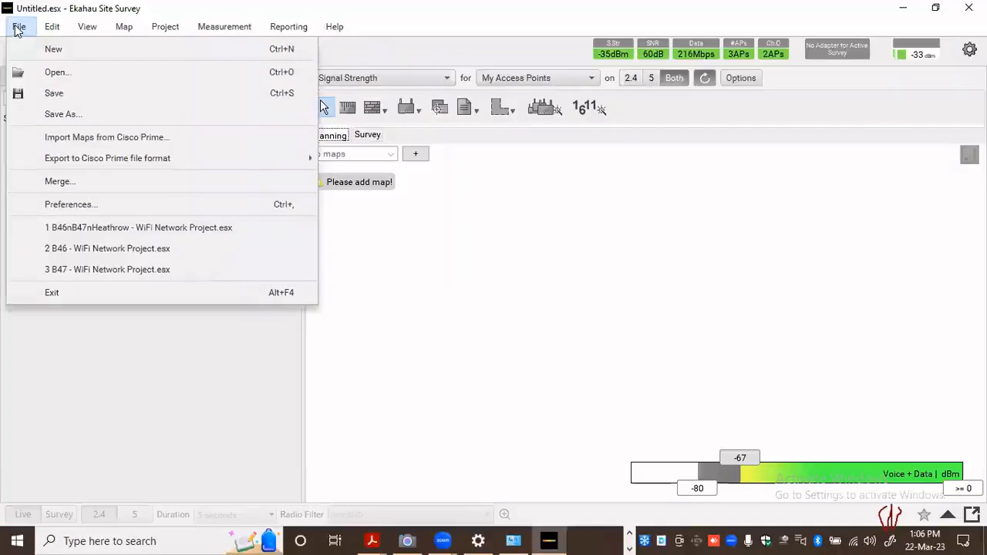
{"action": "left_click", "coordinate": [137, 256]}
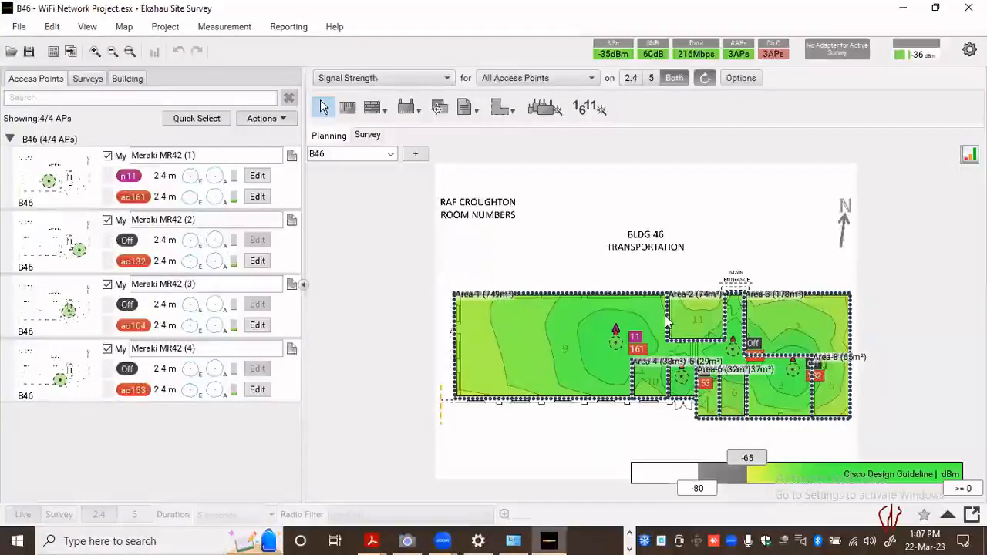
{"action": "mouse_move", "coordinate": [668, 320]}
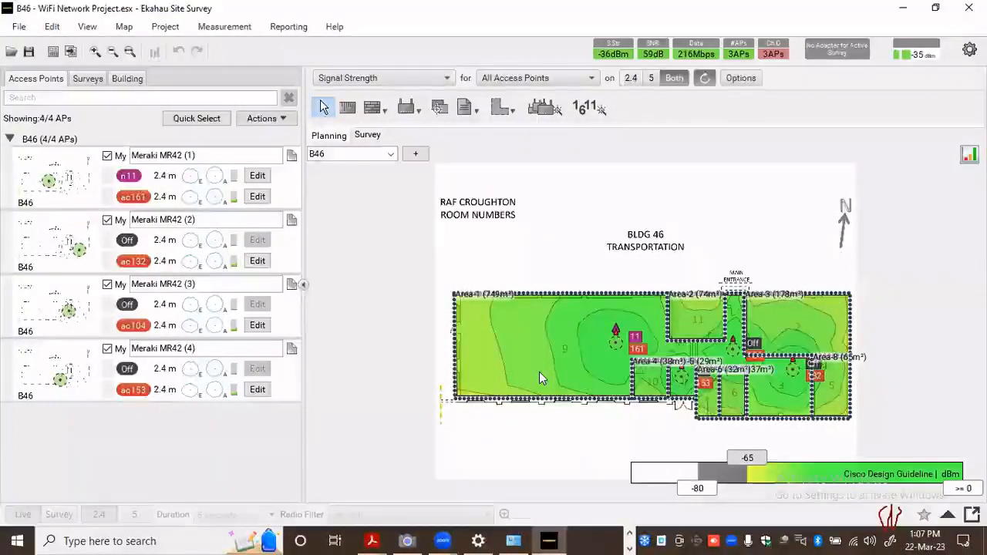
{"action": "mouse_move", "coordinate": [539, 372]}
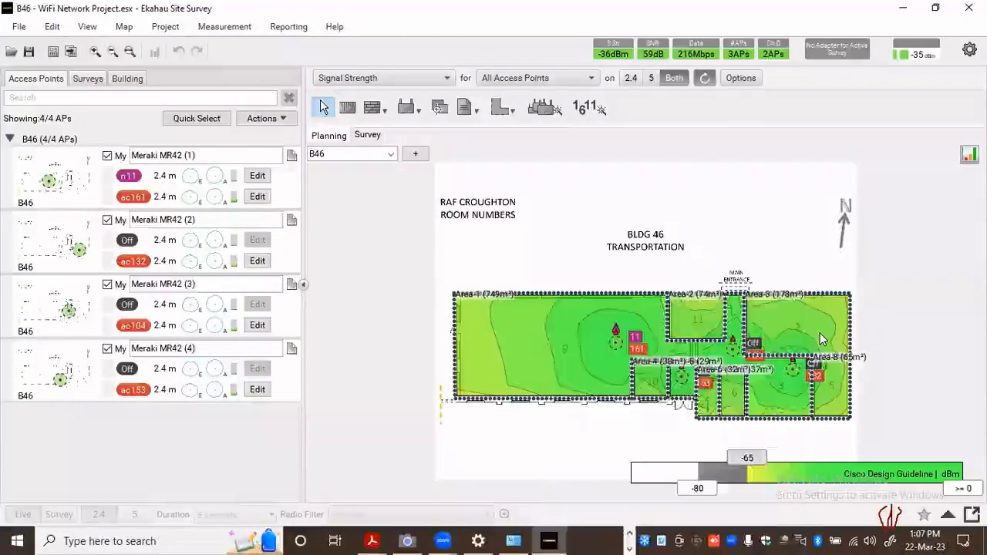
{"action": "mouse_move", "coordinate": [823, 339]}
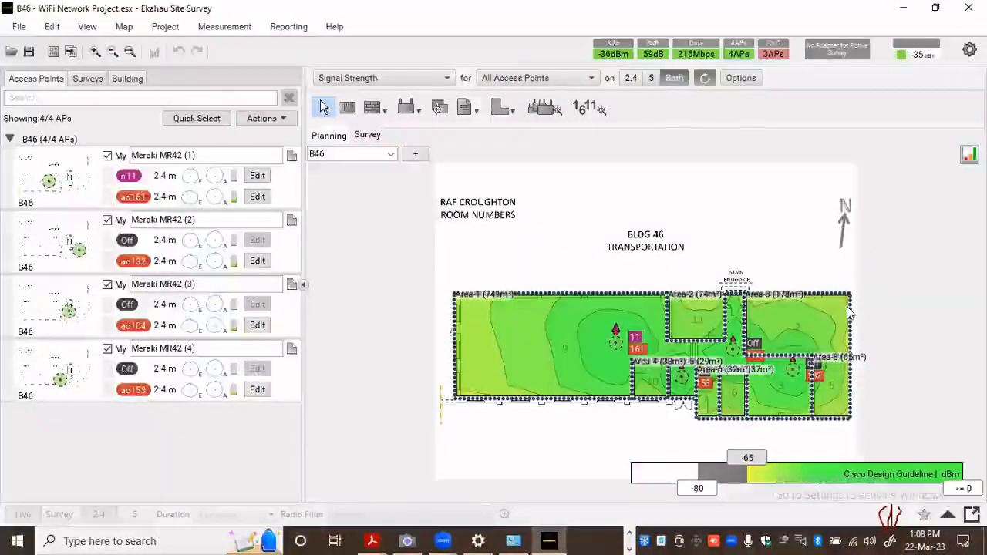
{"action": "mouse_move", "coordinate": [847, 303]}
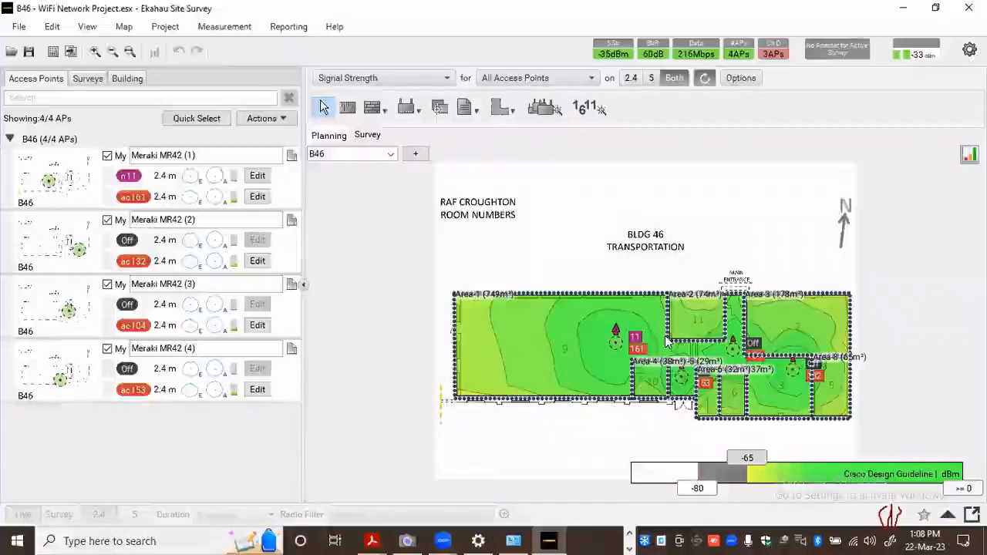
{"action": "mouse_move", "coordinate": [664, 345]}
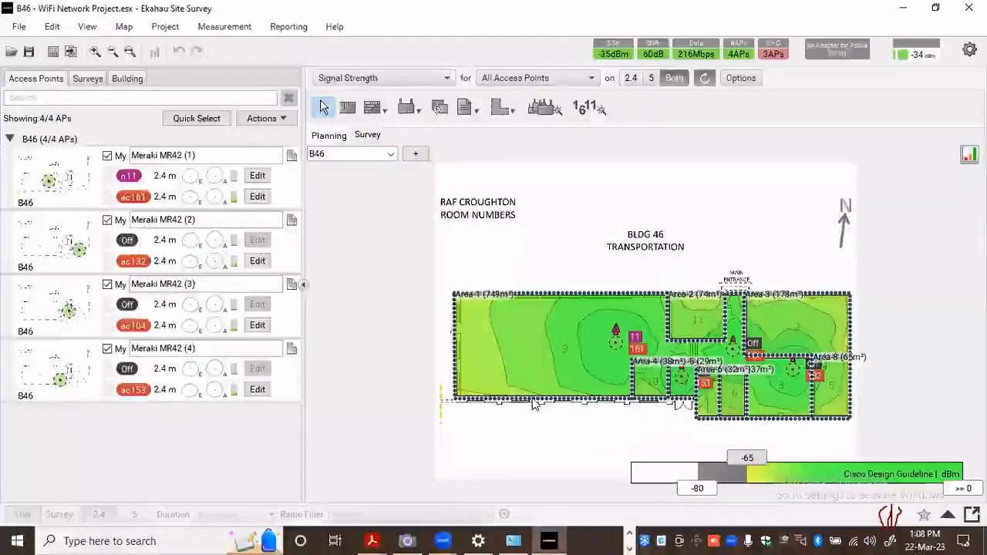
{"action": "mouse_move", "coordinate": [535, 404]}
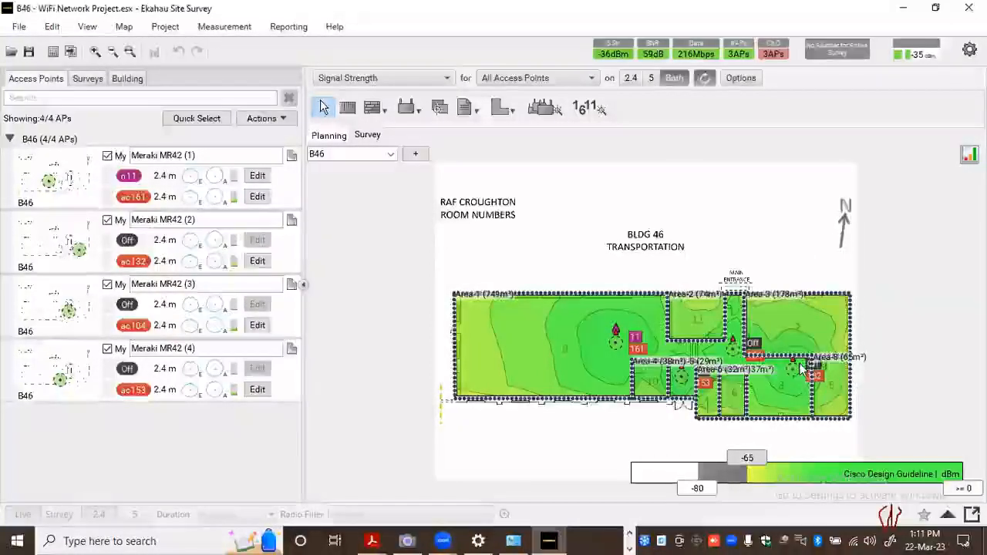
{"action": "left_click", "coordinate": [371, 156]}
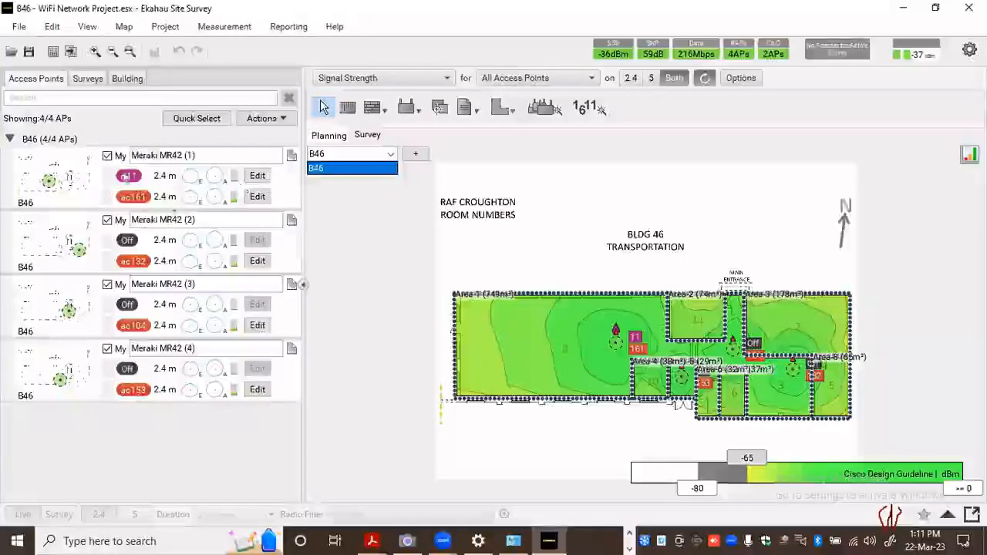
Open the recent project B47 - WiFi Network Project.esx and check its list of maps
{"action": "left_click", "coordinate": [19, 32]}
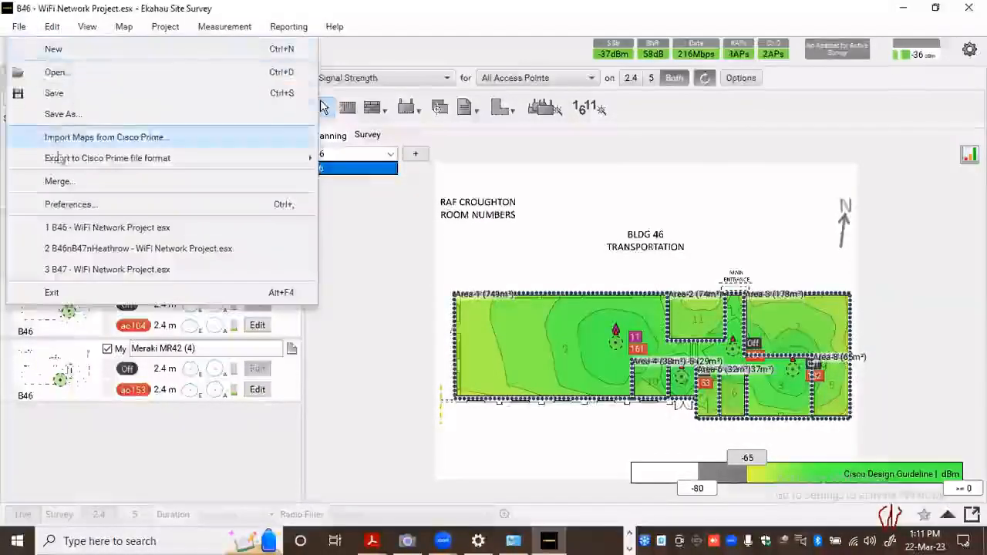
{"action": "left_click", "coordinate": [77, 270]}
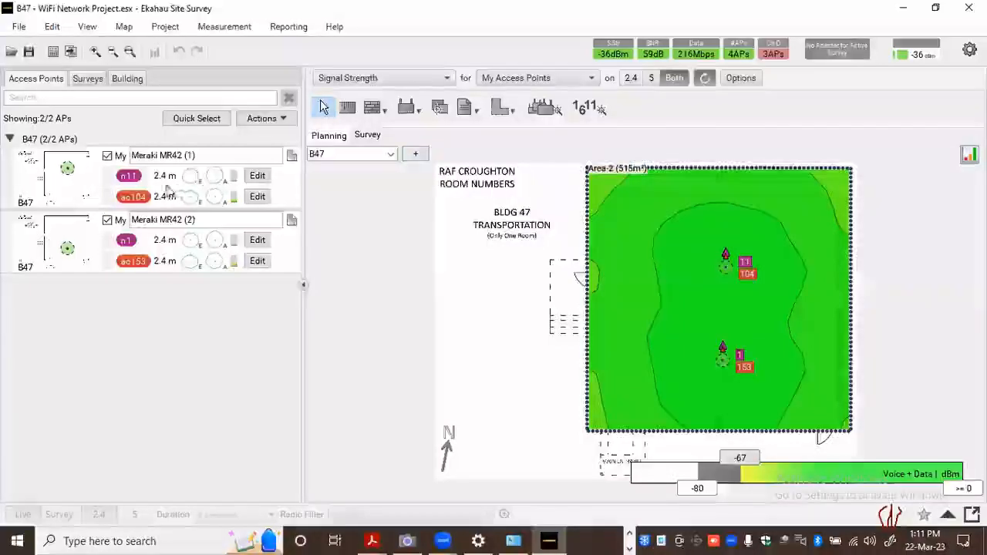
{"action": "left_click", "coordinate": [390, 153]}
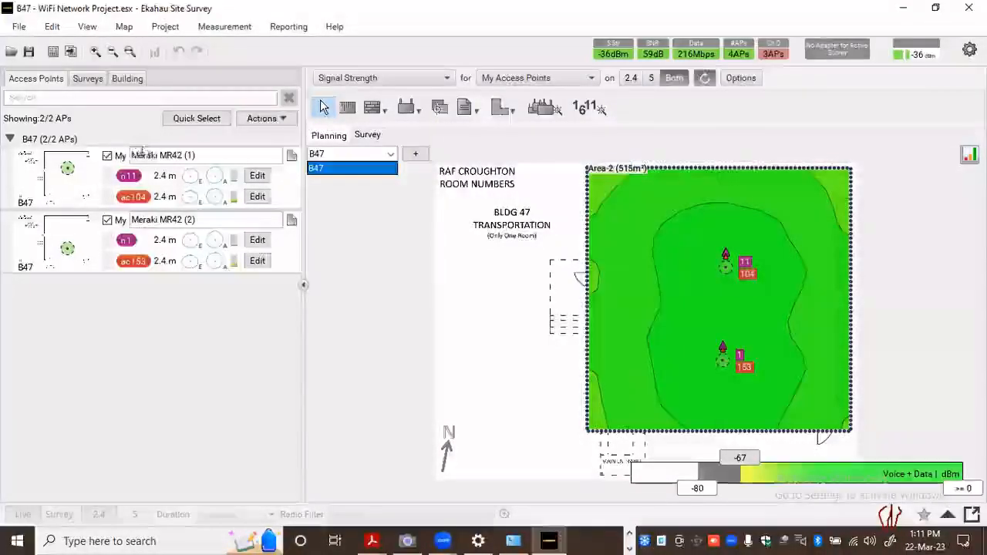
{"action": "left_click", "coordinate": [409, 156]}
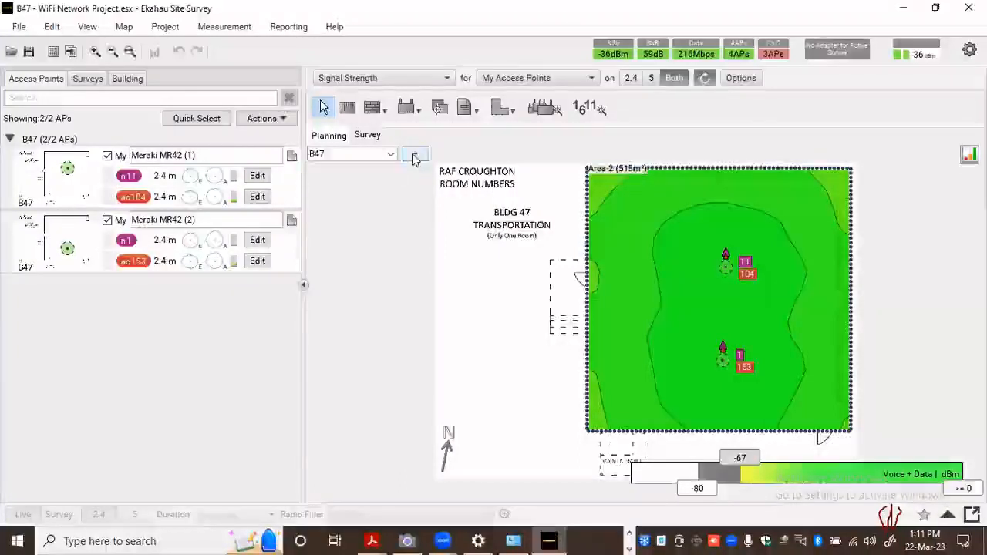
{"action": "left_click", "coordinate": [411, 154]}
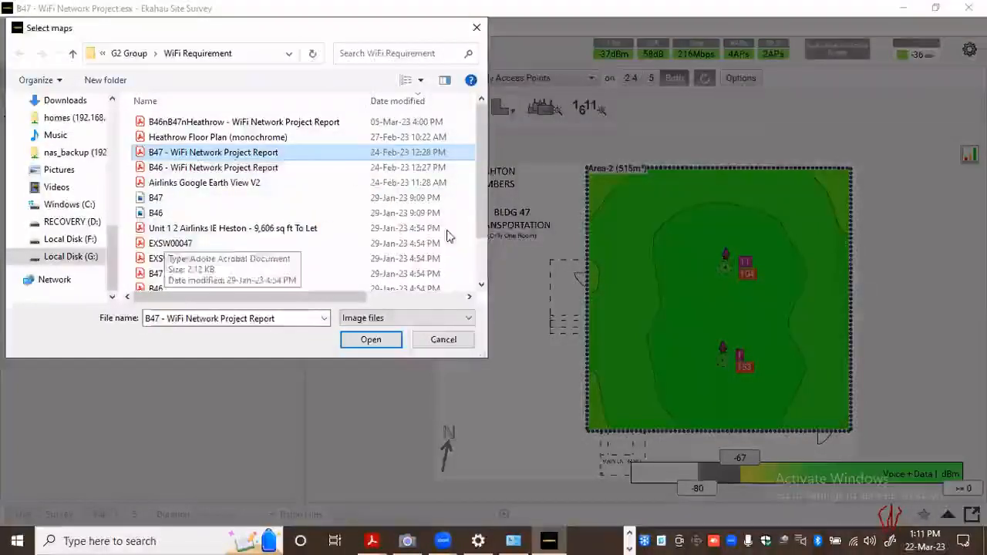
{"action": "left_click", "coordinate": [443, 339]}
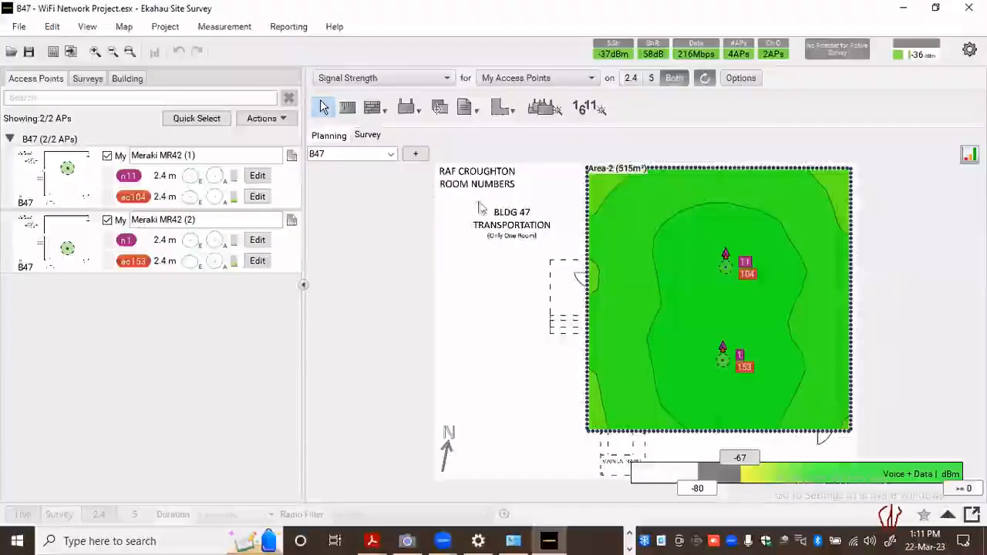
Open the recent project B46nB47nHeathrow - WiFi Network Project.esx and go through the B47 map to the Heathrow Floor Plan (monochrome) map
{"action": "left_click", "coordinate": [18, 28]}
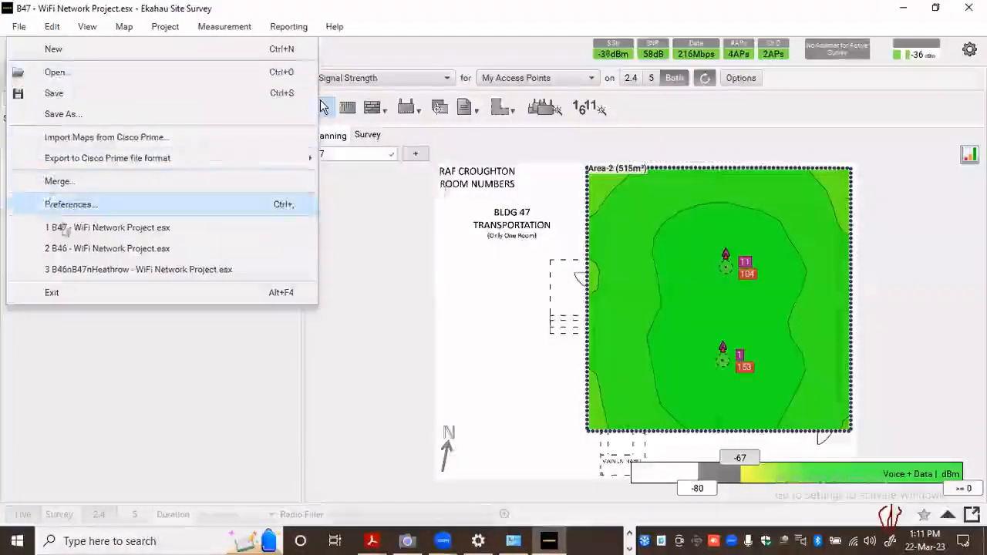
{"action": "left_click", "coordinate": [171, 277]}
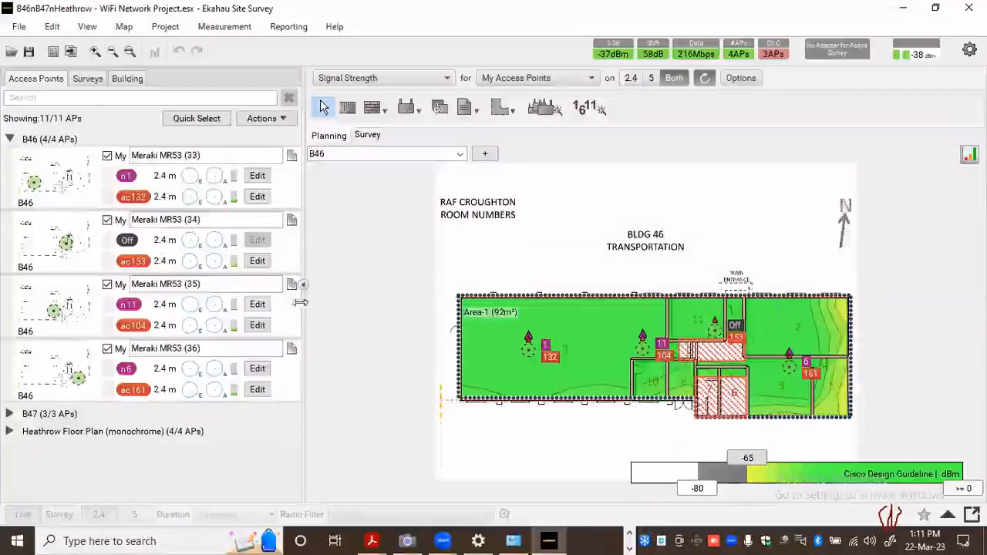
{"action": "left_click", "coordinate": [461, 154]}
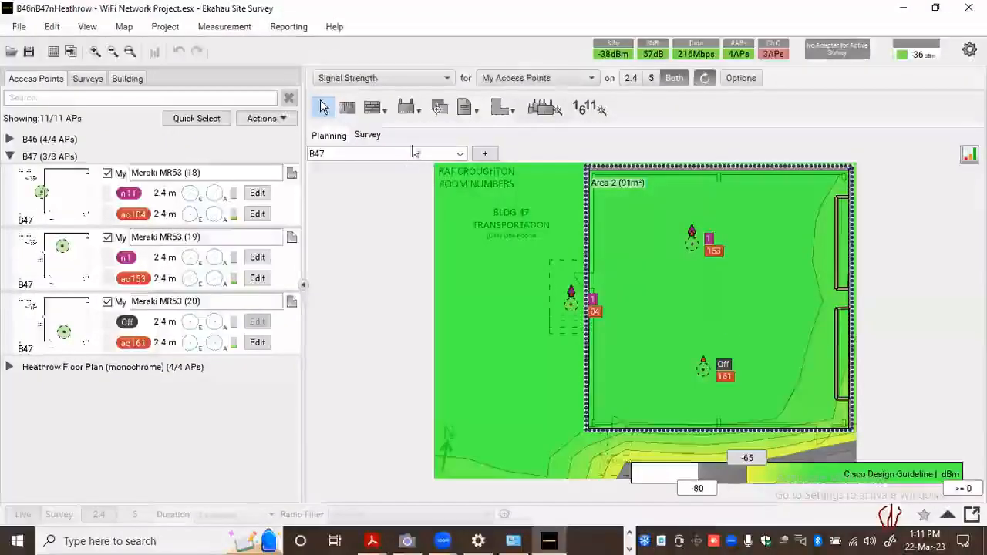
{"action": "left_click", "coordinate": [460, 154]}
{"action": "left_click", "coordinate": [409, 195]}
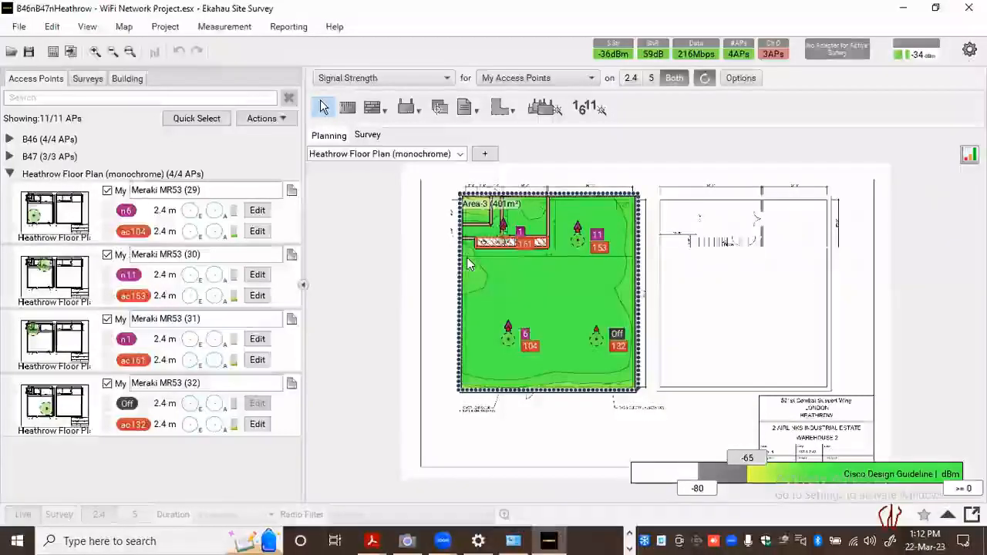
{"action": "mouse_move", "coordinate": [469, 263]}
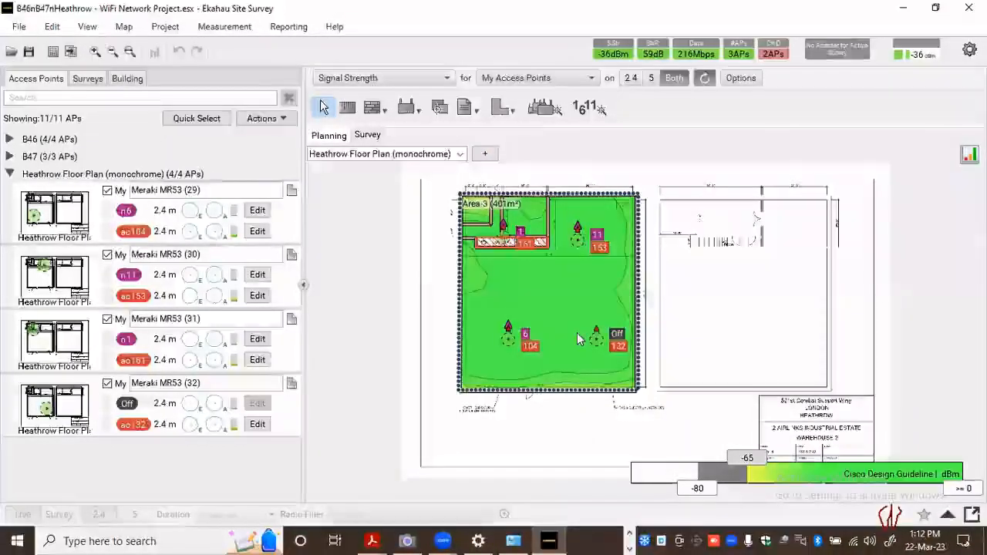
{"action": "mouse_move", "coordinate": [578, 340]}
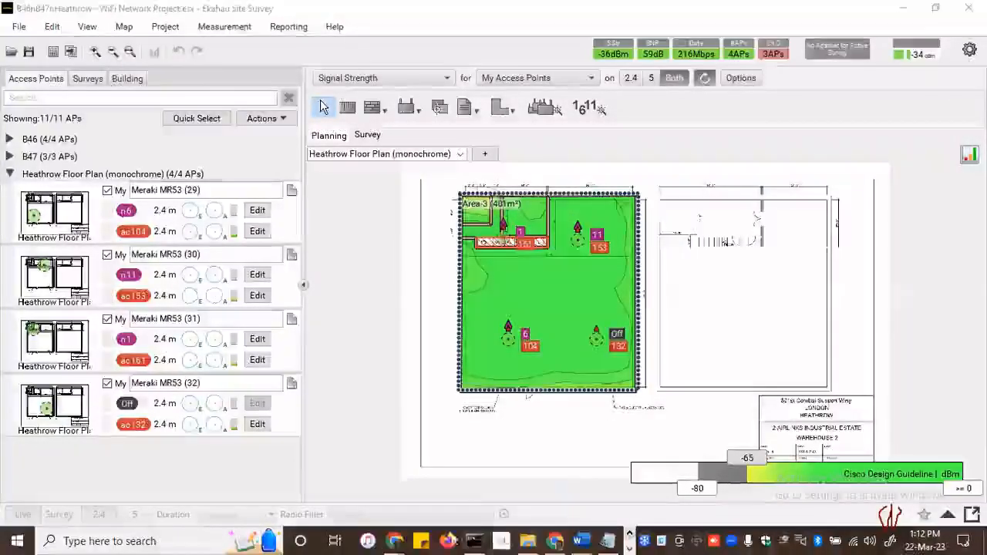
Switch to Chrome and view the NanoStation M2 site survey results and basic wireless settings
{"action": "left_click", "coordinate": [394, 541]}
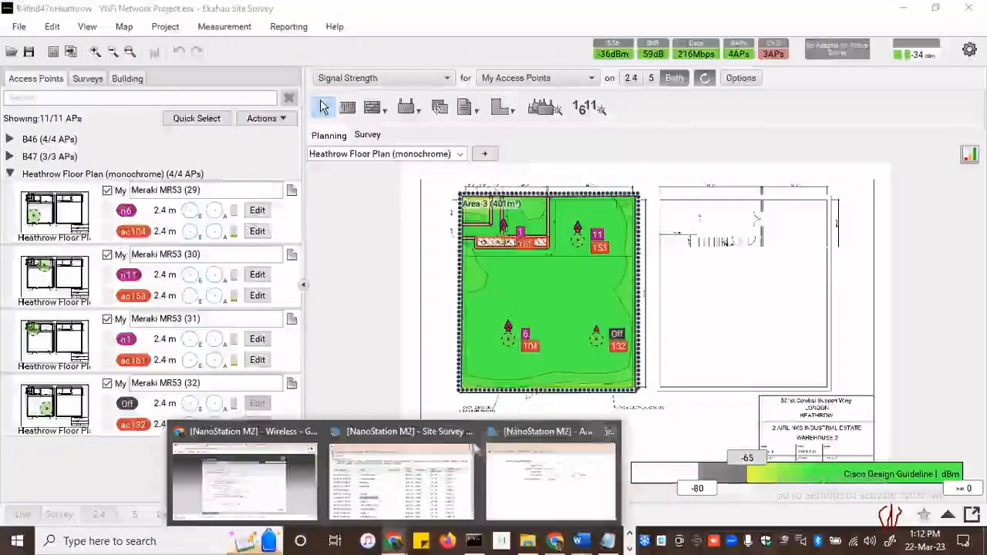
{"action": "left_click", "coordinate": [403, 455]}
{"action": "left_click", "coordinate": [397, 540]}
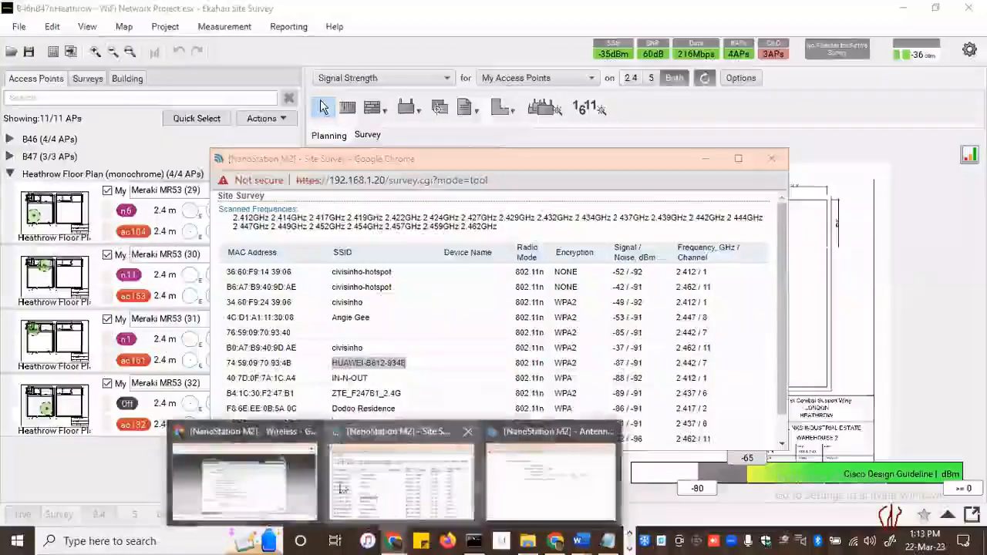
{"action": "left_click", "coordinate": [297, 462]}
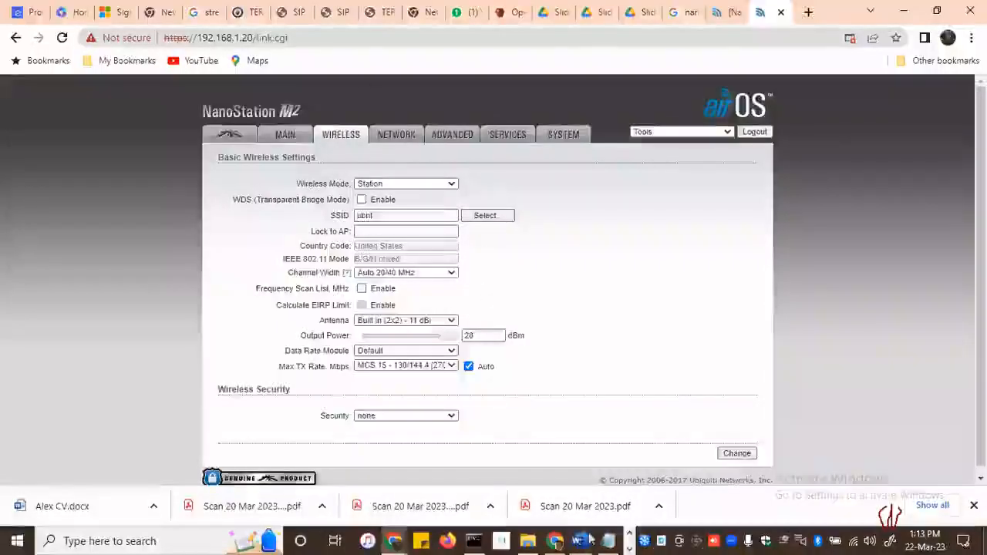
{"action": "key", "text": "alt+Tab"}
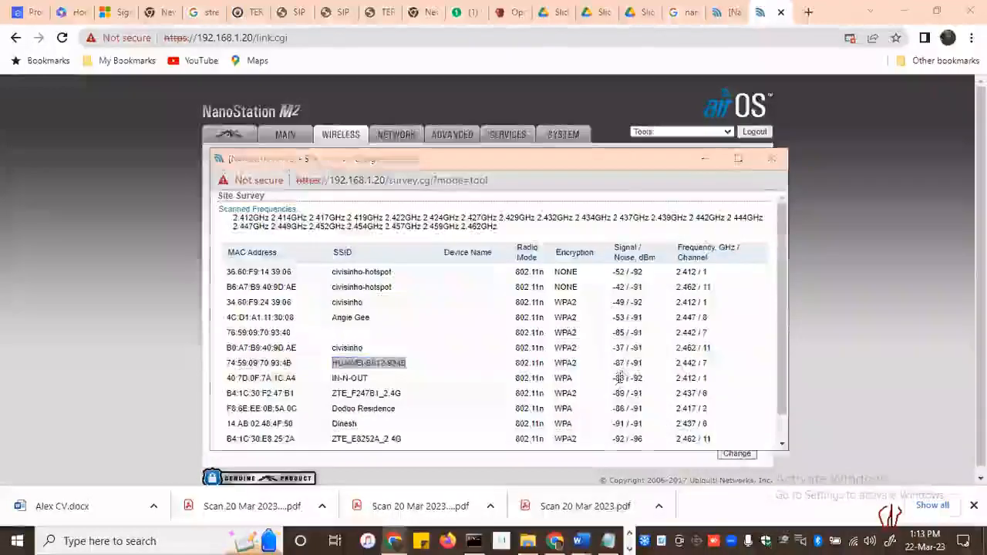
{"action": "key", "text": "alt+Tab"}
{"action": "key", "text": "alt+Tab"}
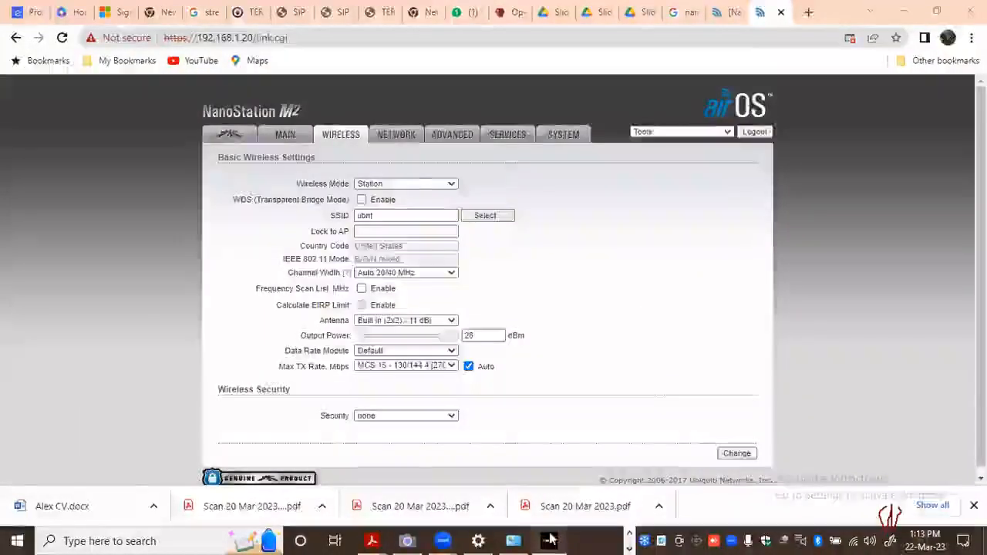
Switch back to Ekahau Site Survey and inspect Area-3 and the access point details on the Heathrow floor plan
{"action": "left_click", "coordinate": [548, 540]}
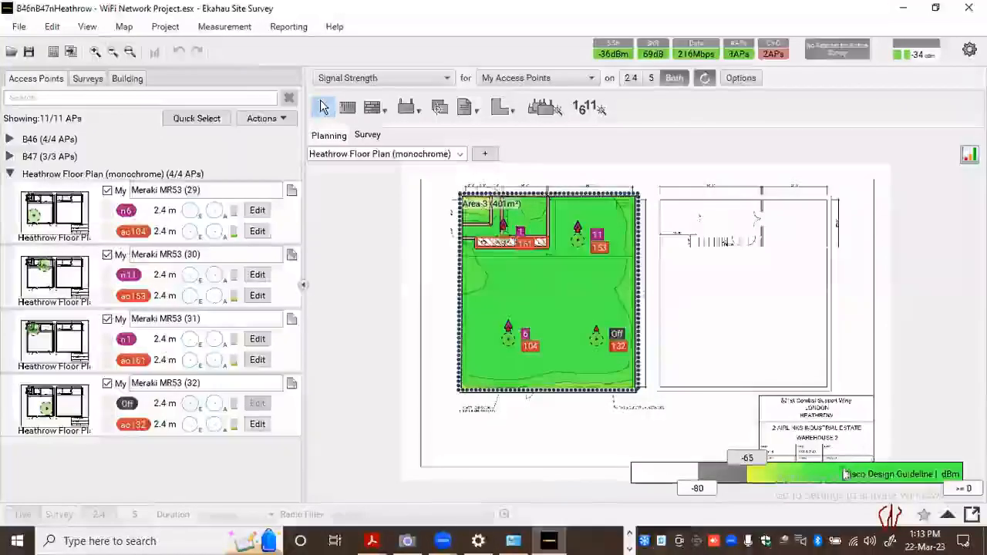
{"action": "left_click", "coordinate": [562, 317]}
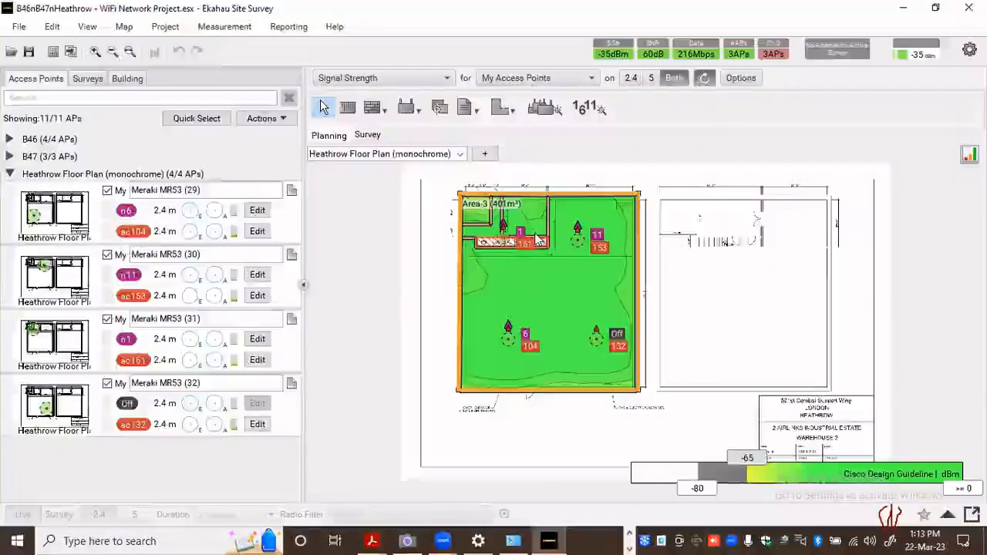
{"action": "left_click", "coordinate": [643, 414]}
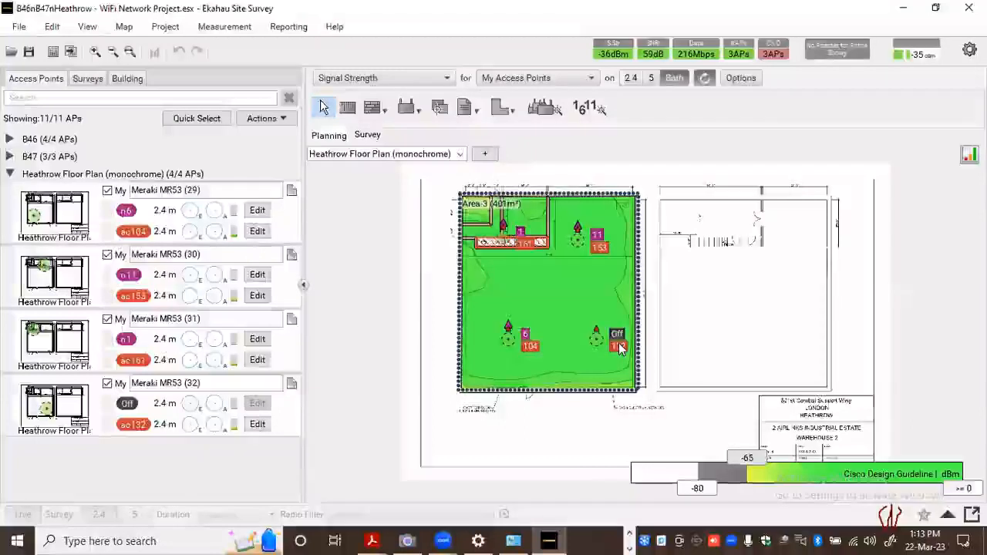
{"action": "mouse_move", "coordinate": [617, 340]}
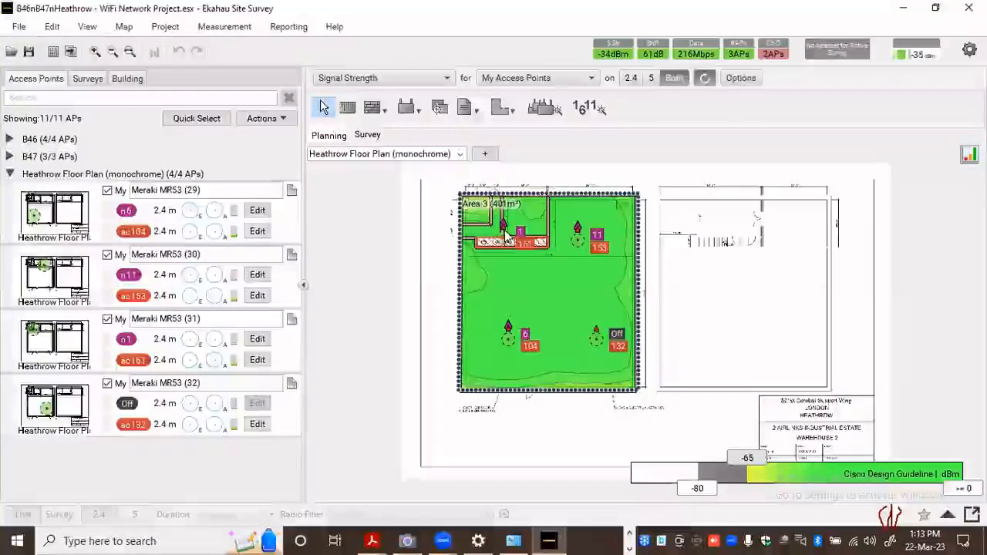
{"action": "mouse_move", "coordinate": [506, 236]}
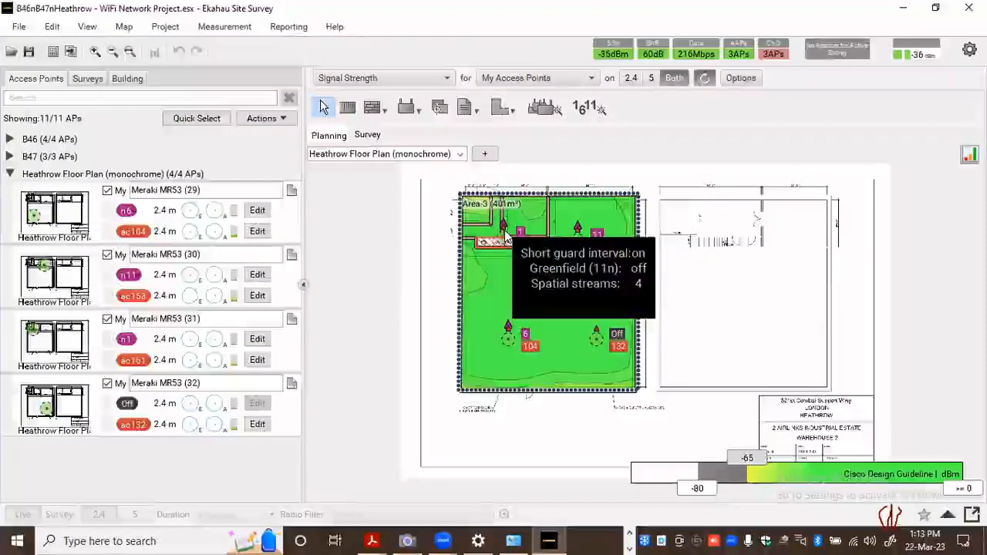
Go through the B47, B46 and Heathrow Floor Plan (monochrome) maps, examining the signal coverage and access point placement on each
{"action": "left_click", "coordinate": [460, 154]}
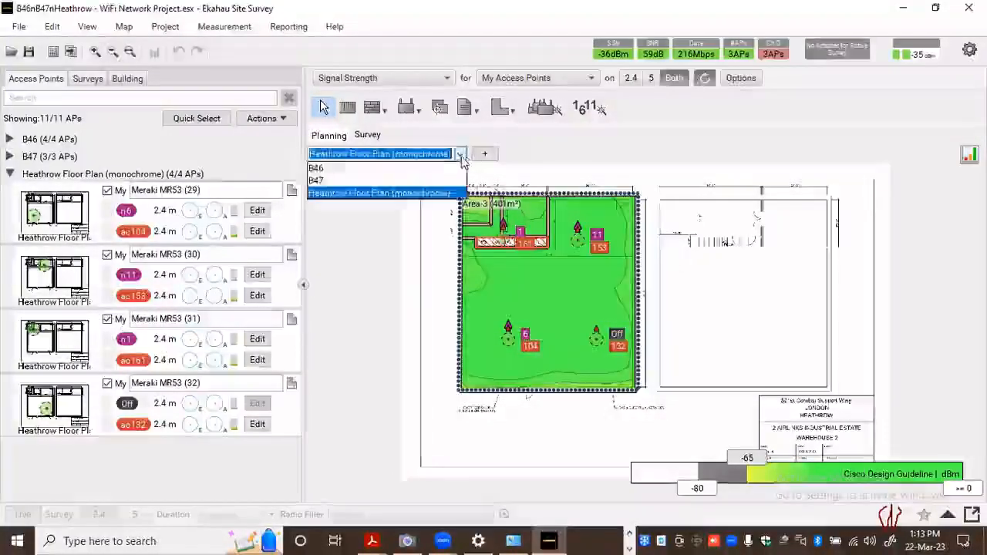
{"action": "left_click", "coordinate": [413, 177]}
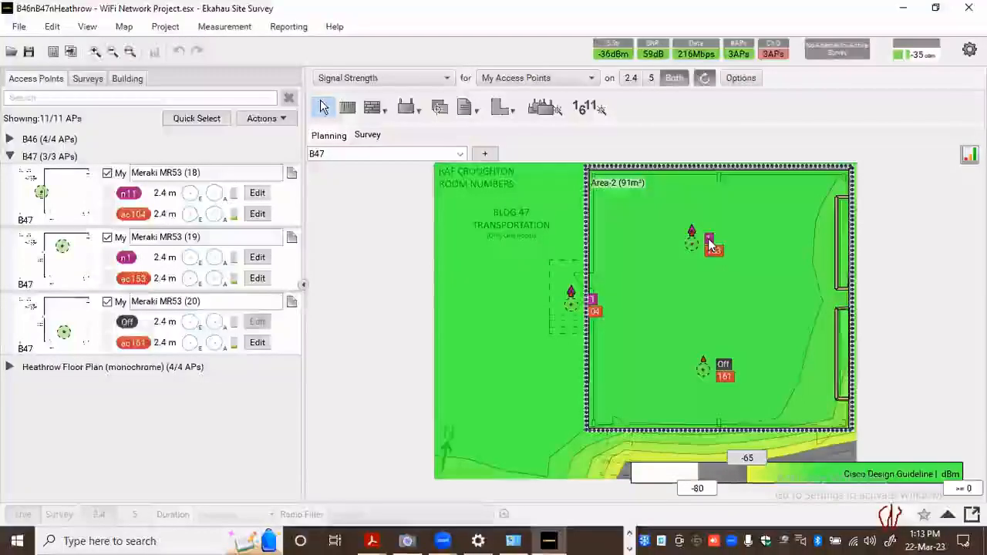
{"action": "mouse_move", "coordinate": [710, 243]}
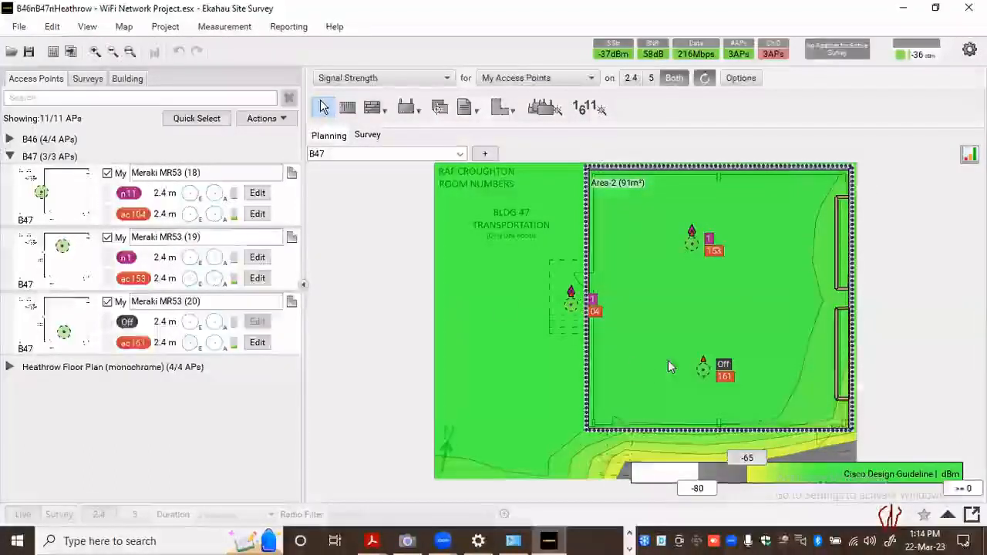
{"action": "left_click", "coordinate": [441, 153]}
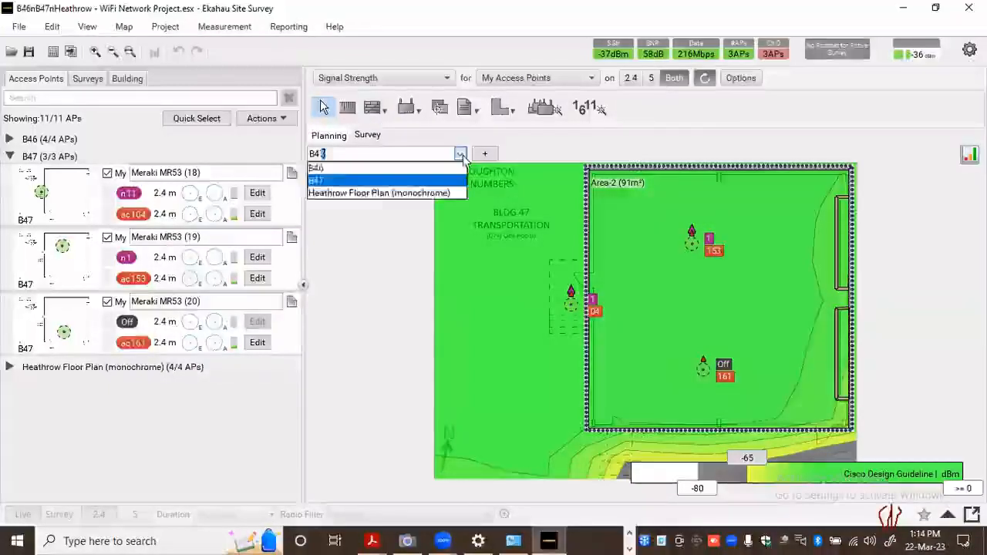
{"action": "key", "text": "Return"}
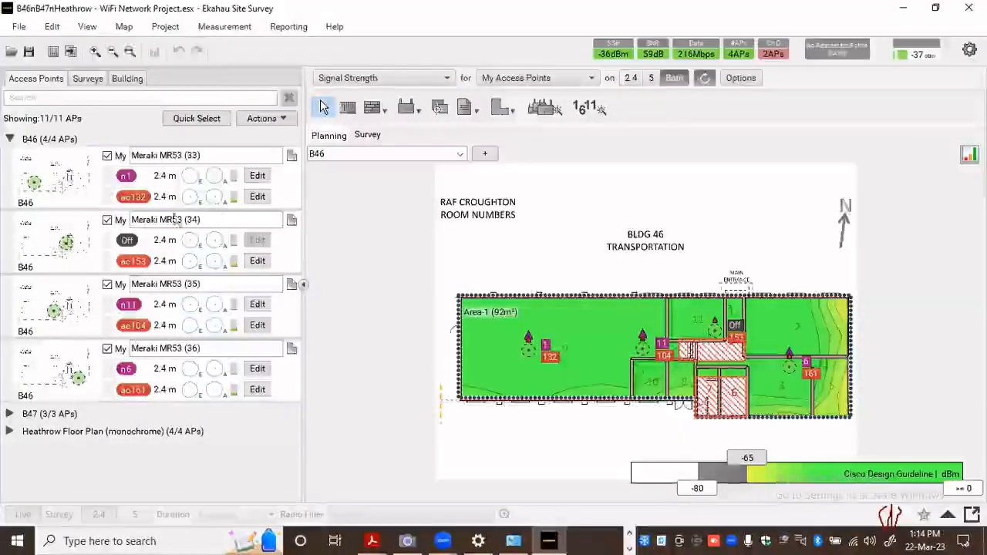
{"action": "left_click", "coordinate": [460, 155]}
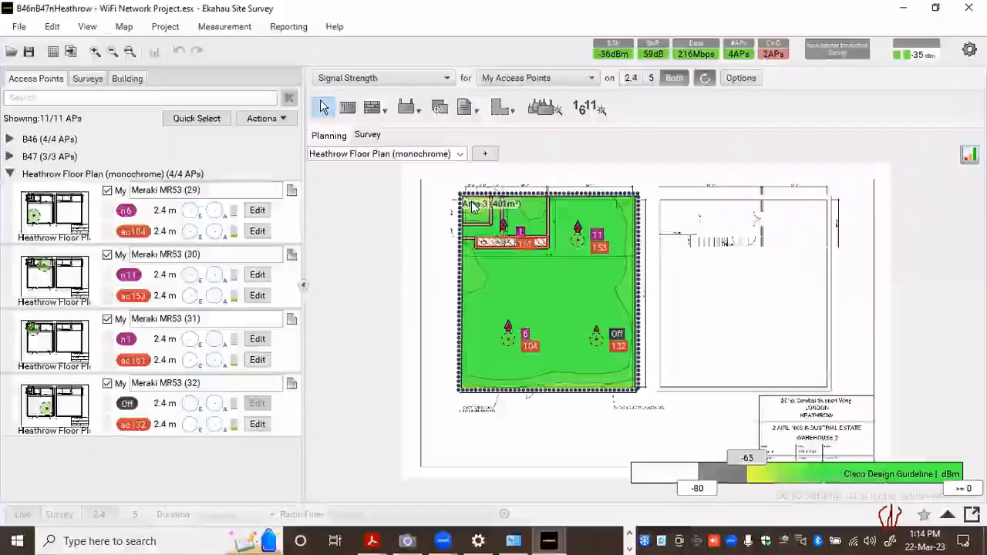
{"action": "mouse_move", "coordinate": [472, 205]}
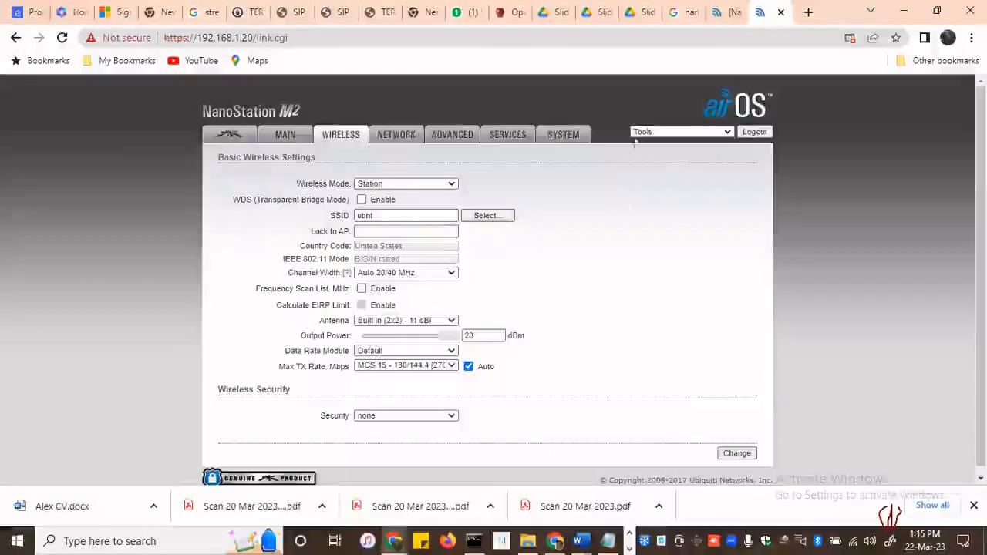
Switch to Chrome, view the NanoStation M2 airMAX settings, try to launch airView, and return to Ekahau Site Survey
{"action": "left_click", "coordinate": [227, 133]}
{"action": "left_click", "coordinate": [568, 192]}
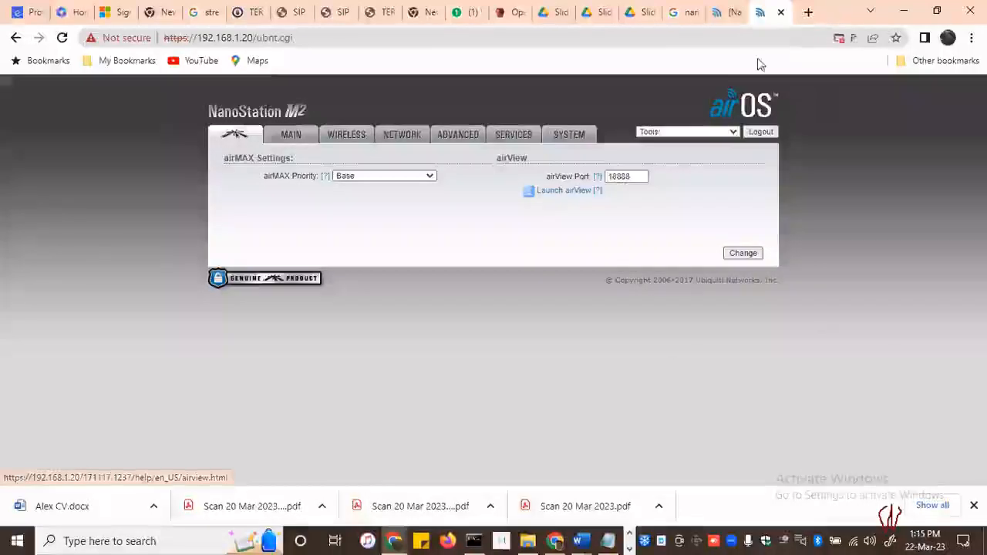
{"action": "left_click", "coordinate": [630, 549]}
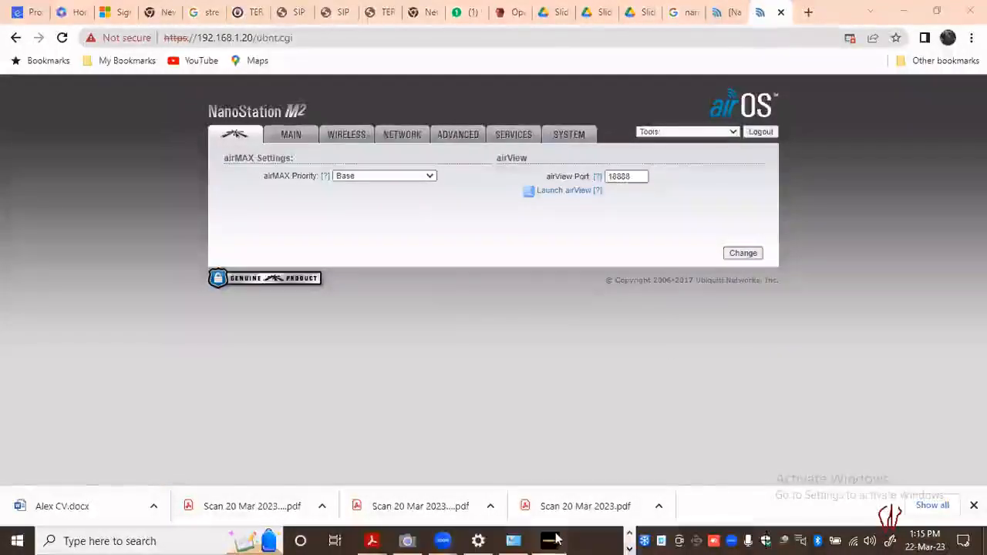
{"action": "left_click", "coordinate": [549, 540]}
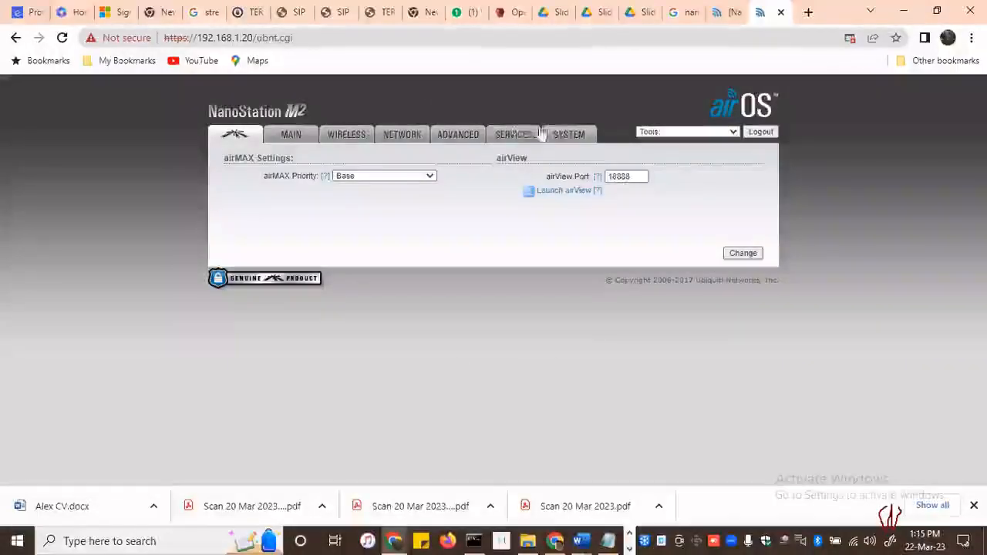
View the NanoStation M2 system settings in Chrome, from firmware and system accounts down to device maintenance and configuration management
{"action": "left_click", "coordinate": [583, 140]}
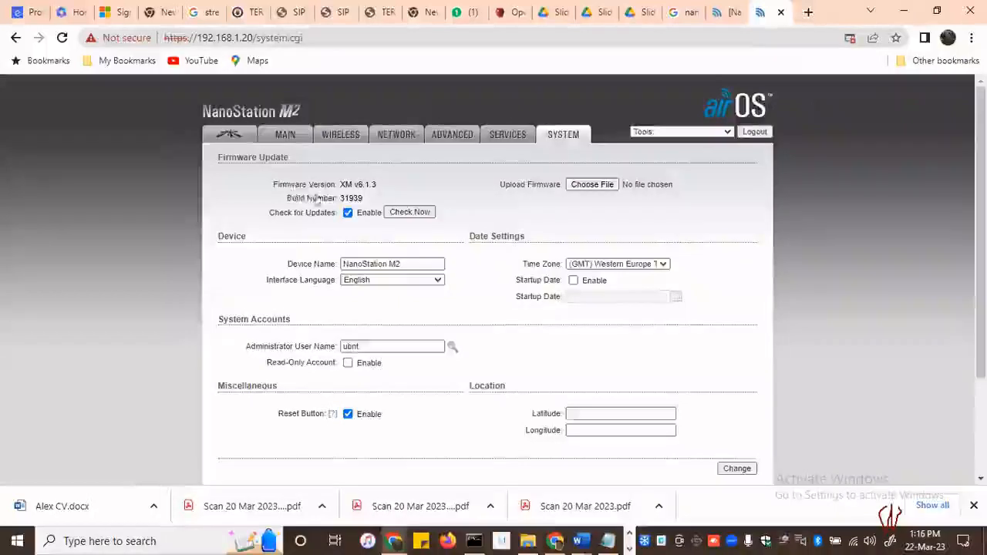
{"action": "scroll", "coordinate": [545, 243], "scroll_direction": "down", "scroll_amount": 1}
{"action": "scroll", "coordinate": [546, 243], "scroll_direction": "up", "scroll_amount": 1}
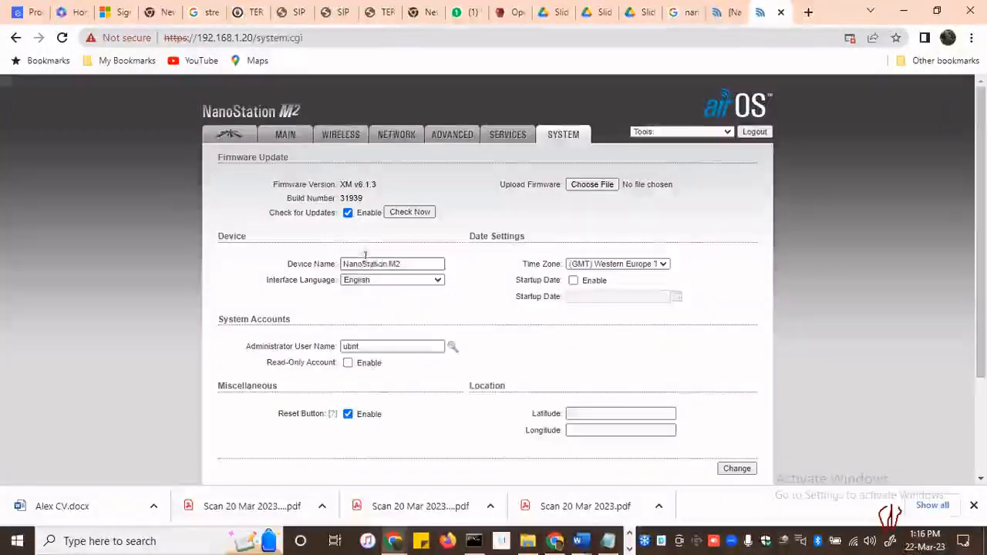
{"action": "scroll", "coordinate": [413, 332], "scroll_direction": "down", "scroll_amount": 2}
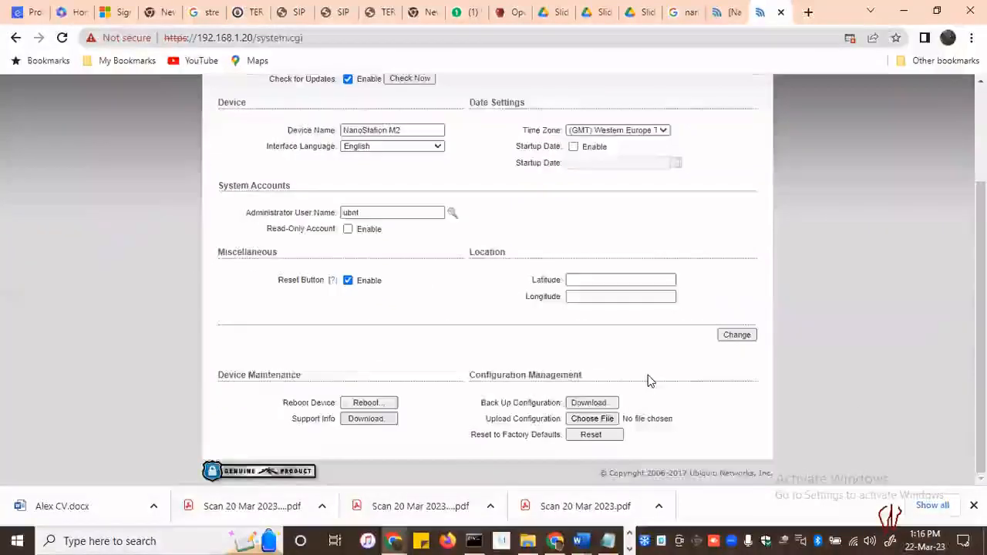
{"action": "scroll", "coordinate": [650, 379], "scroll_direction": "up", "scroll_amount": 2}
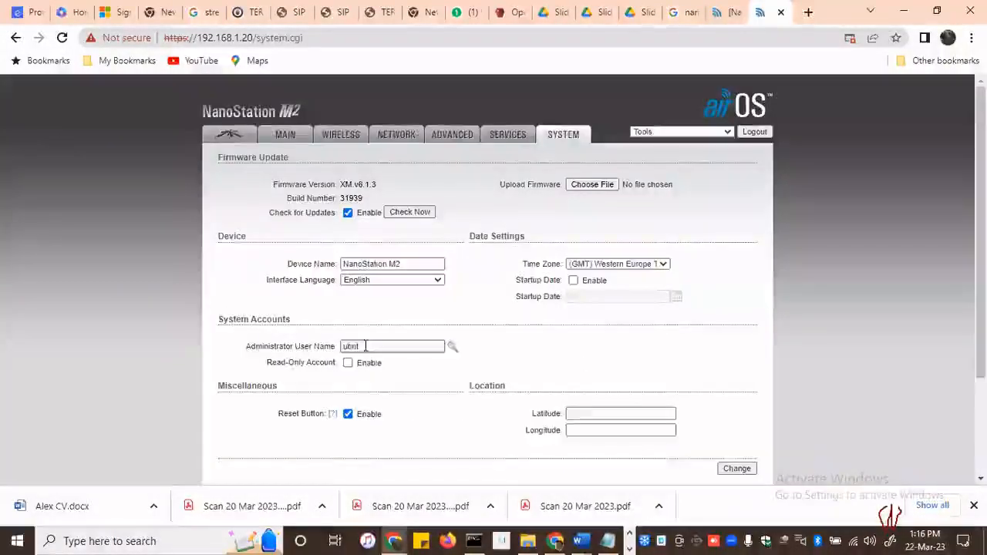
Replace the administrator user name in the system accounts with the new user name
{"action": "left_click_drag", "start_coordinate": [364, 347], "coordinate": [331, 346]}
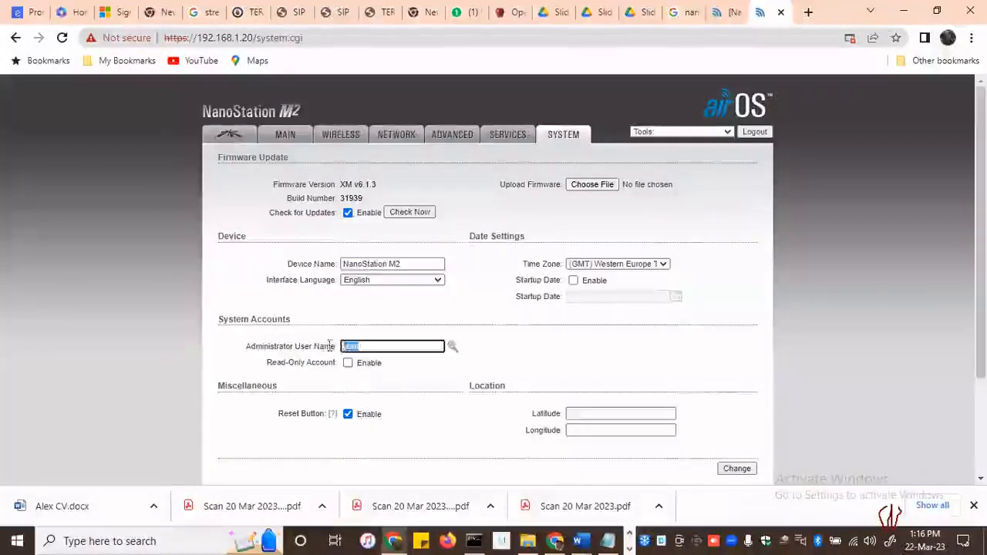
{"action": "left_click", "coordinate": [390, 348]}
{"action": "left_click_drag", "start_coordinate": [375, 346], "coordinate": [336, 349]}
{"action": "key", "text": "BackSpace"}
{"action": "type", "text": "H"}
{"action": "type", "text": "orm"}
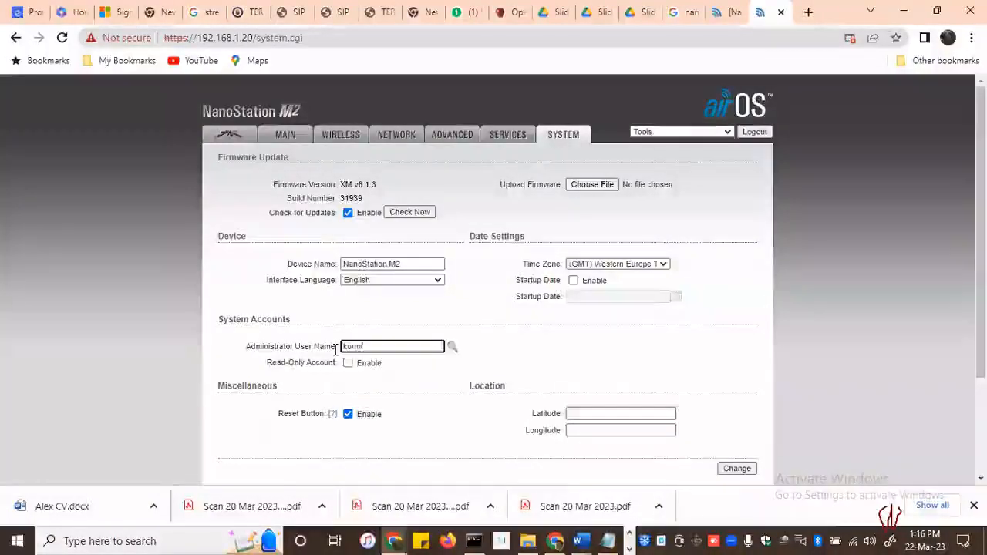
{"action": "type", "text": "i"}
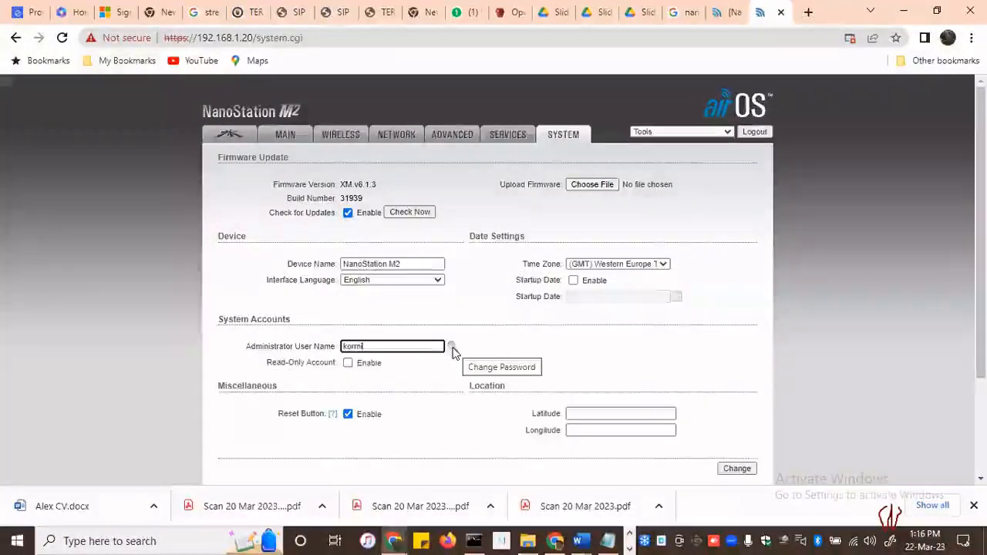
Start changing the administrator password and enter the current password, retyping it after the first entry
{"action": "left_click", "coordinate": [452, 349]}
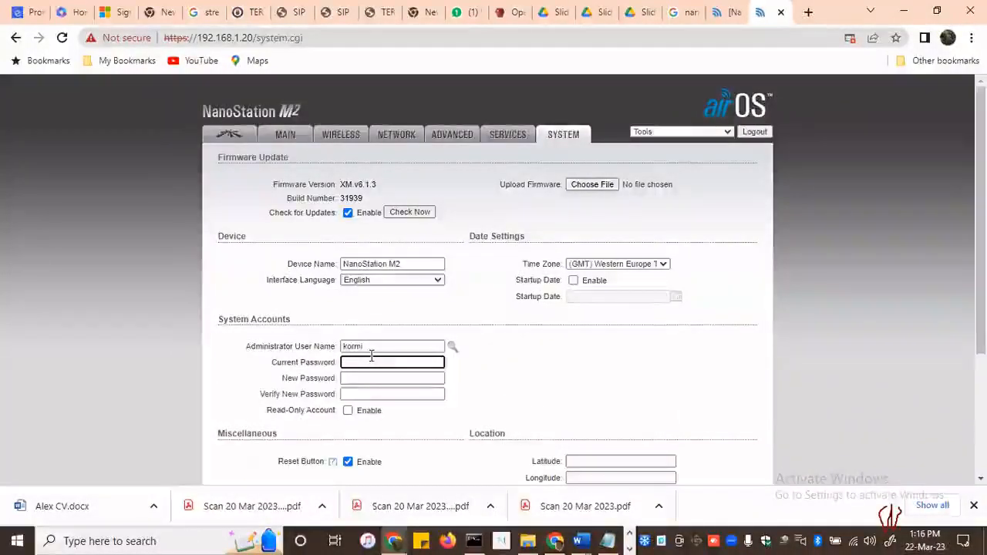
{"action": "type", "text": "•••••"}
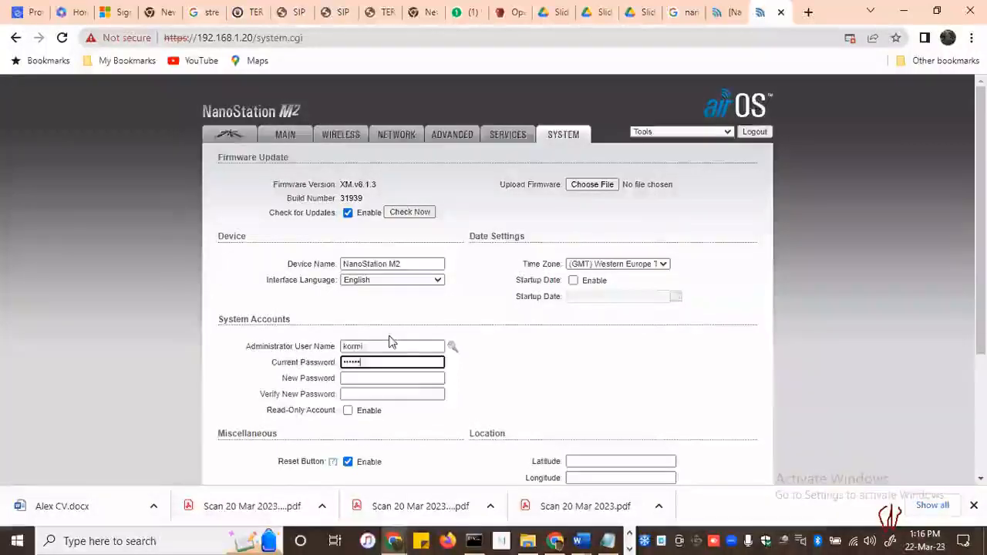
{"action": "left_click", "coordinate": [354, 378]}
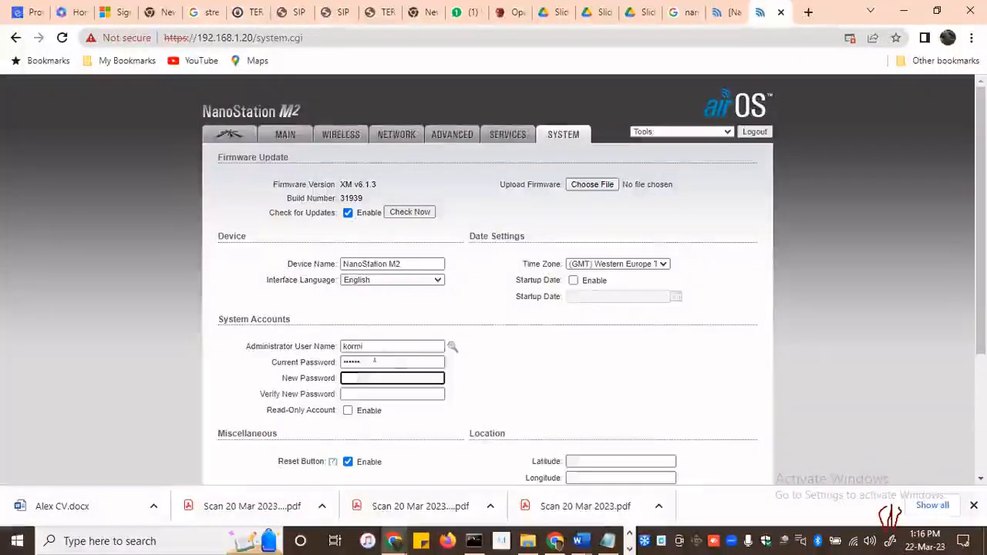
{"action": "left_click_drag", "start_coordinate": [375, 361], "coordinate": [319, 360]}
{"action": "key", "text": "BackSpace"}
{"action": "type", "text": "••••"}
Enter the new administrator password and repeat it for verification
{"action": "left_click", "coordinate": [346, 377]}
{"action": "type", "text": "••••"}
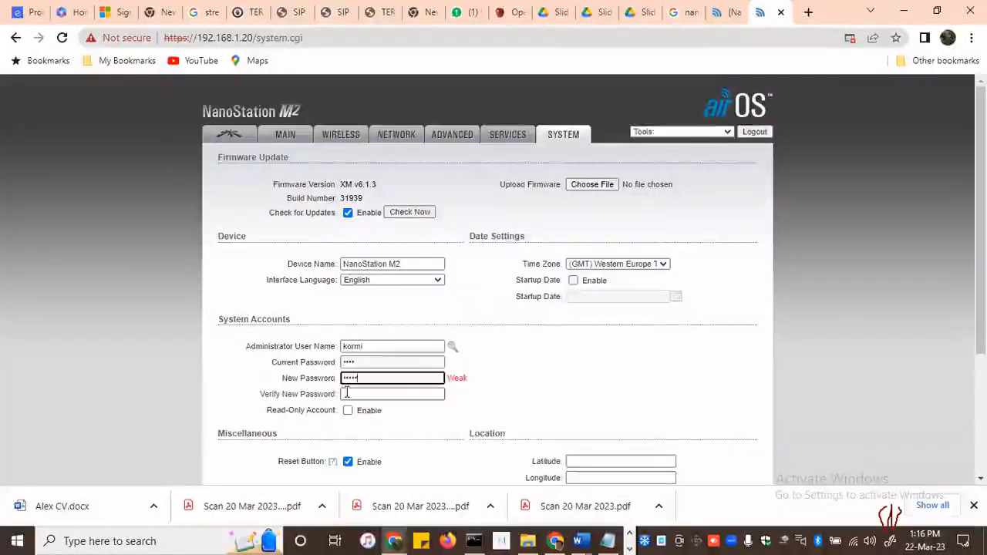
{"action": "left_click", "coordinate": [347, 394]}
{"action": "type", "text": "•••••"}
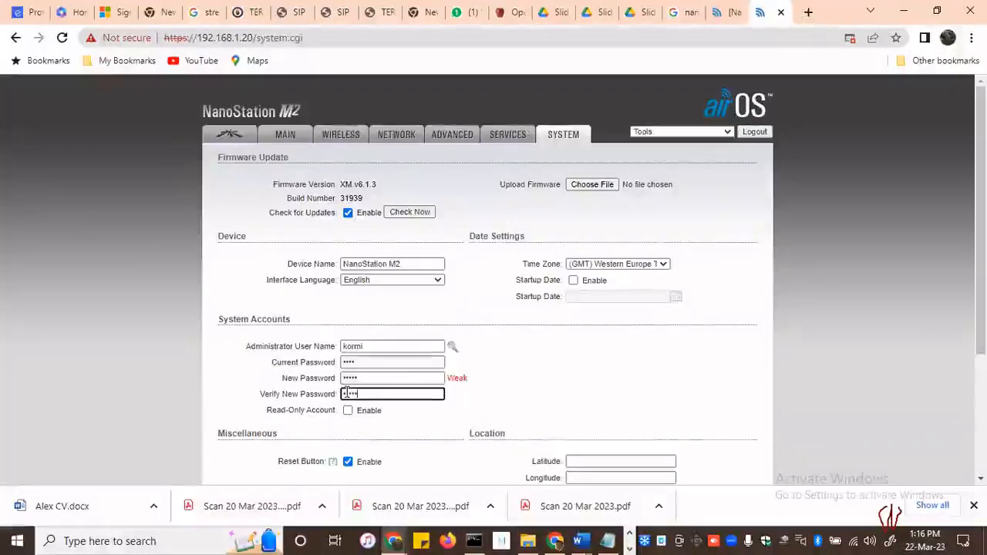
{"action": "left_click", "coordinate": [505, 393]}
Submit the administrator account changes and apply them to the device configuration
{"action": "scroll", "coordinate": [516, 390], "scroll_direction": "down", "scroll_amount": 3}
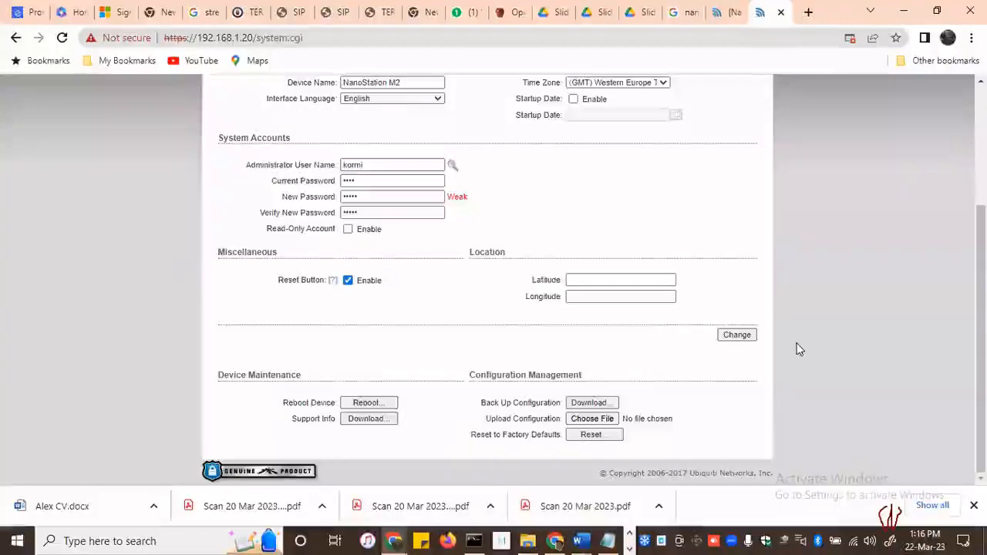
{"action": "left_click", "coordinate": [736, 336]}
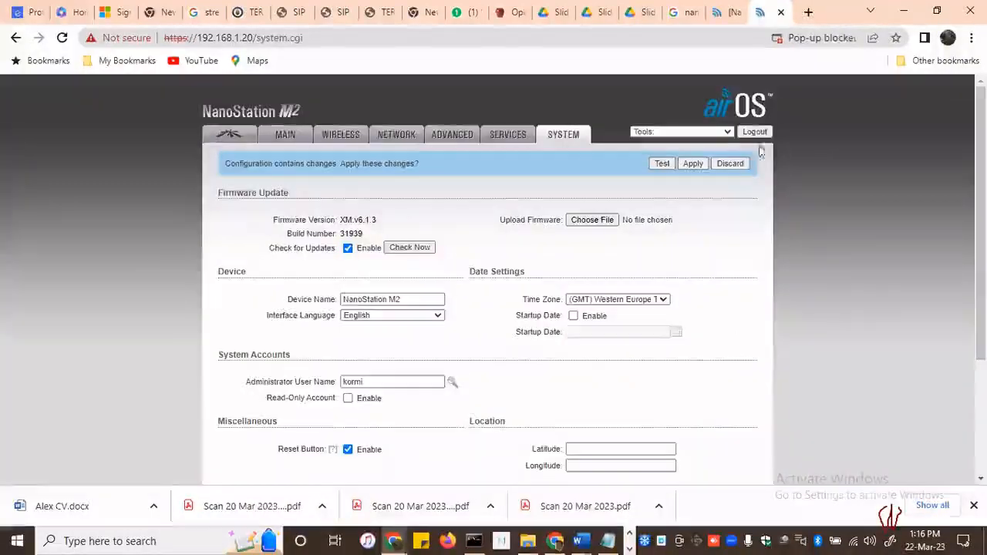
{"action": "left_click", "coordinate": [685, 170]}
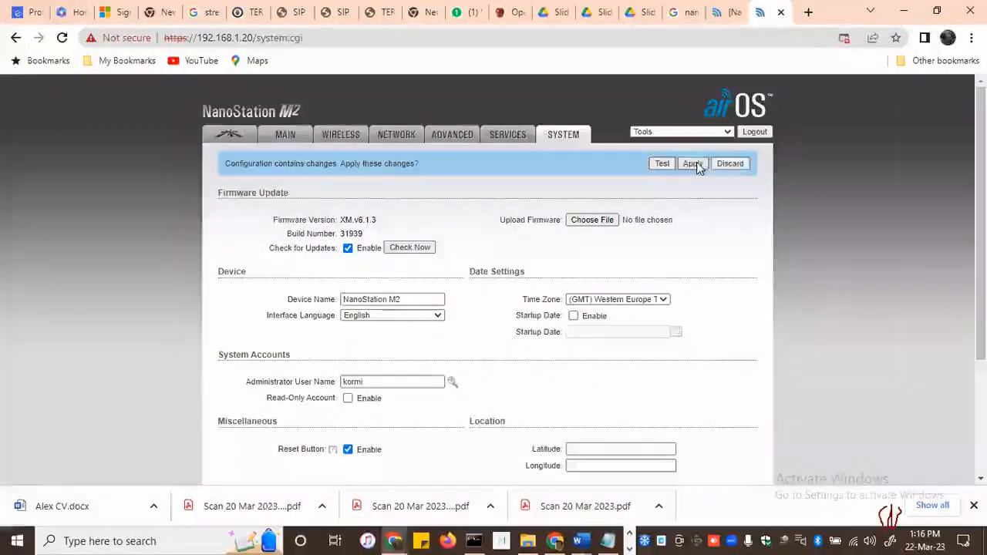
Log out of airOS, log back in with the new administrator user name and password, and view the throughput monitor
{"action": "left_click", "coordinate": [760, 135]}
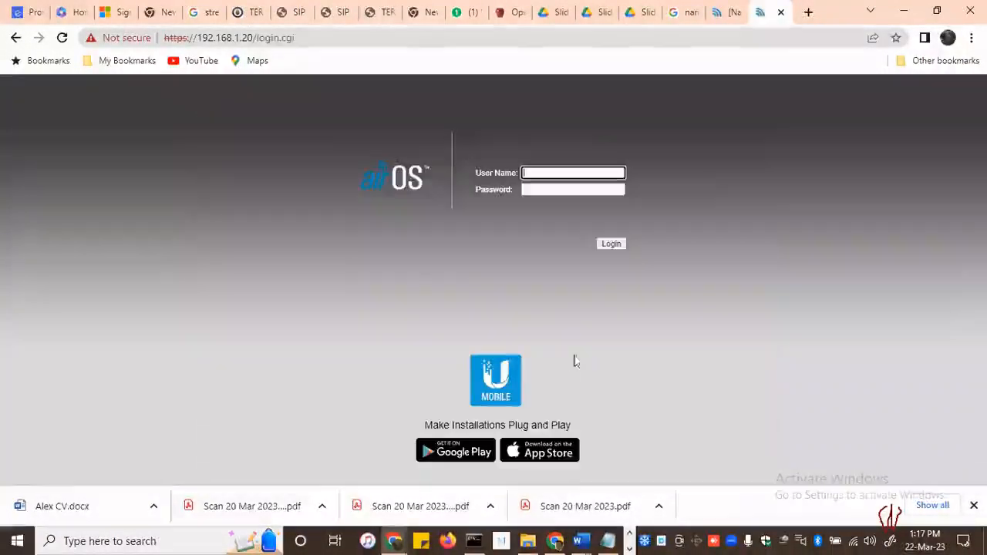
{"action": "left_click", "coordinate": [556, 173]}
{"action": "type", "text": "kormi"}
{"action": "key", "text": "Tab"}
{"action": "type", "text": "•••••"}
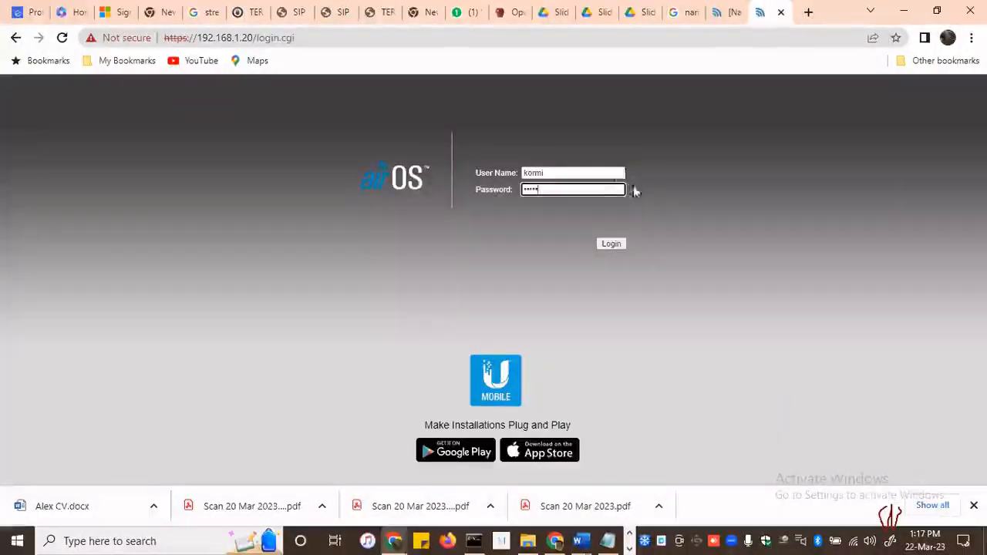
{"action": "left_click", "coordinate": [615, 245]}
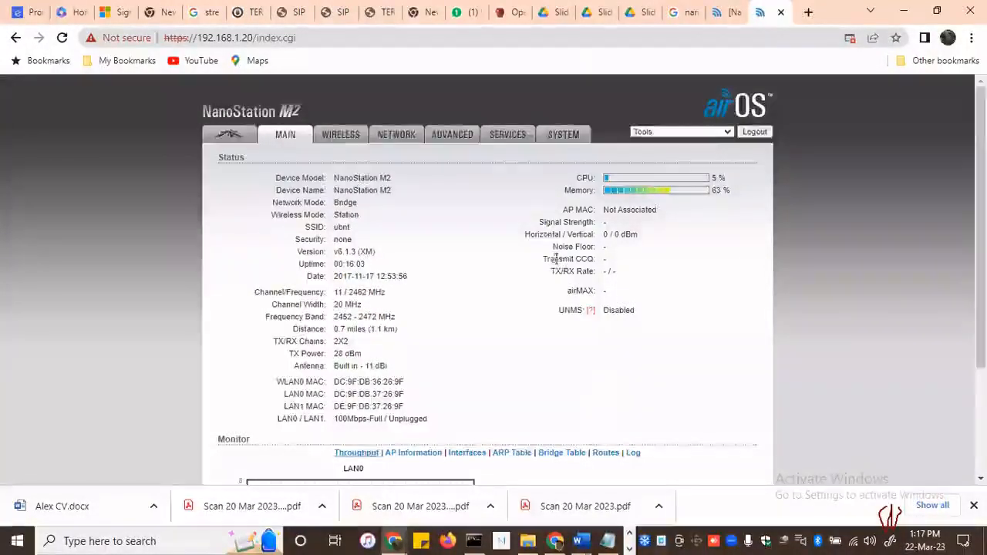
{"action": "scroll", "coordinate": [613, 159], "scroll_direction": "down", "scroll_amount": 3}
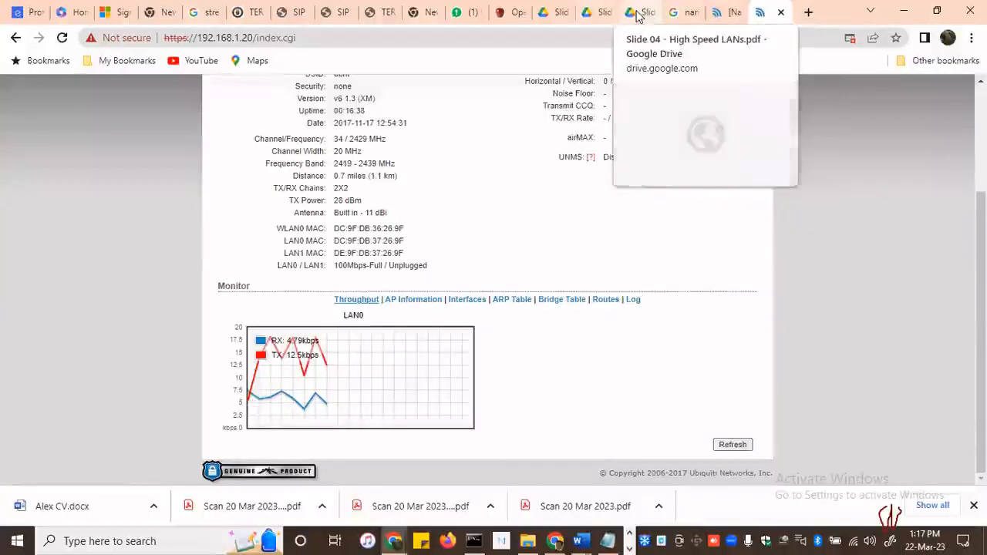
In Slide 05 - Wireless LANs.pdf, highlight 802.11a and the 802.11a and 802.11b data rates, and return to the NanoStation status page
{"action": "left_click", "coordinate": [641, 14]}
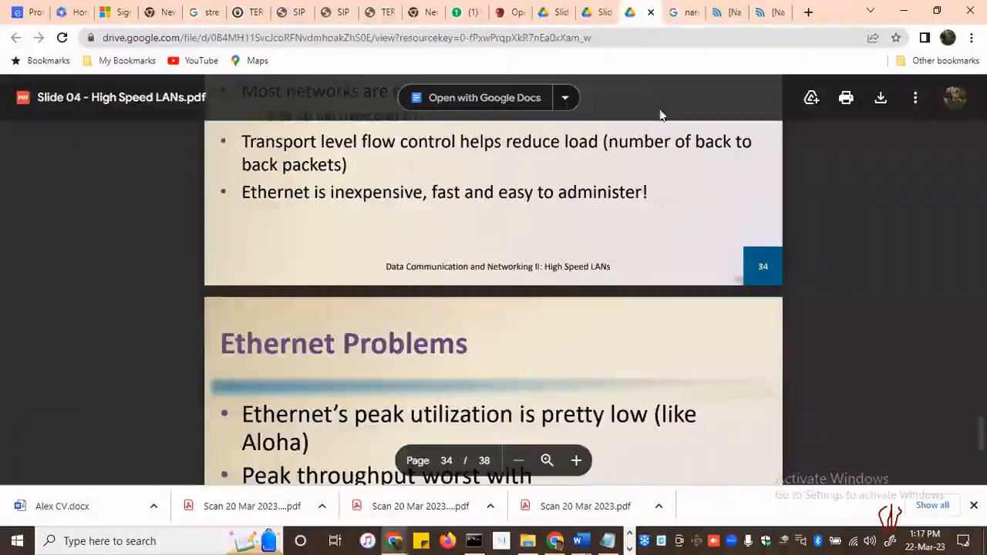
{"action": "left_click", "coordinate": [598, 12]}
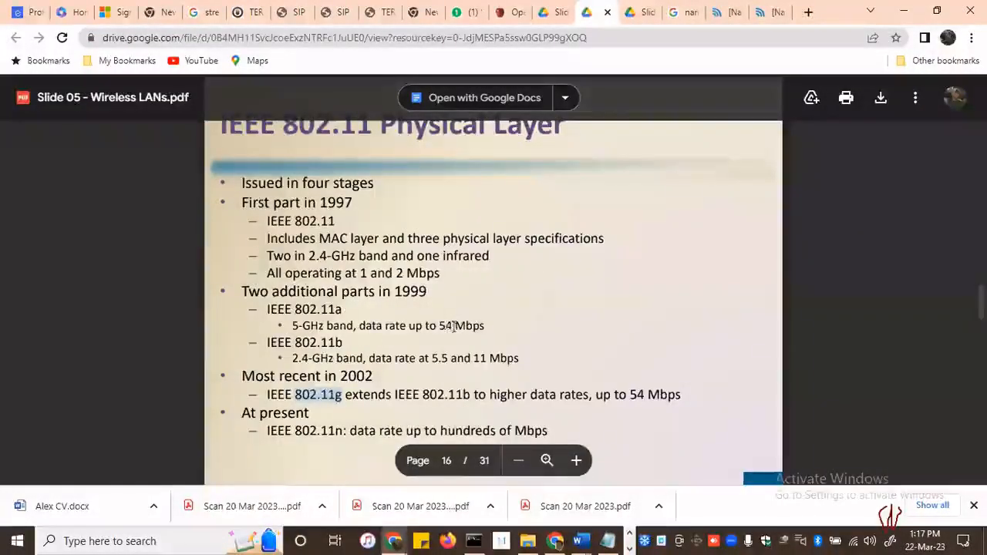
{"action": "left_click_drag", "start_coordinate": [440, 326], "coordinate": [485, 326]}
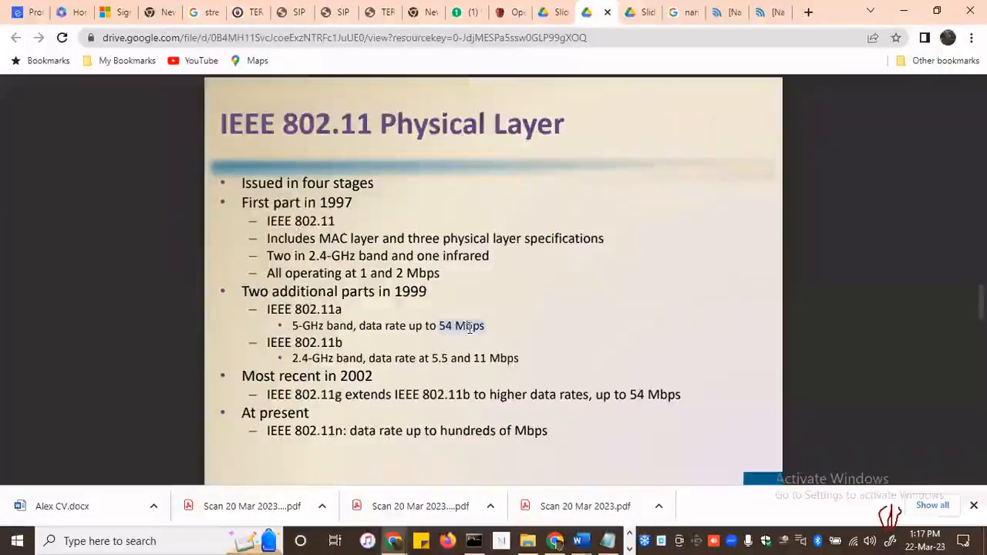
{"action": "left_click_drag", "start_coordinate": [295, 309], "coordinate": [342, 309]}
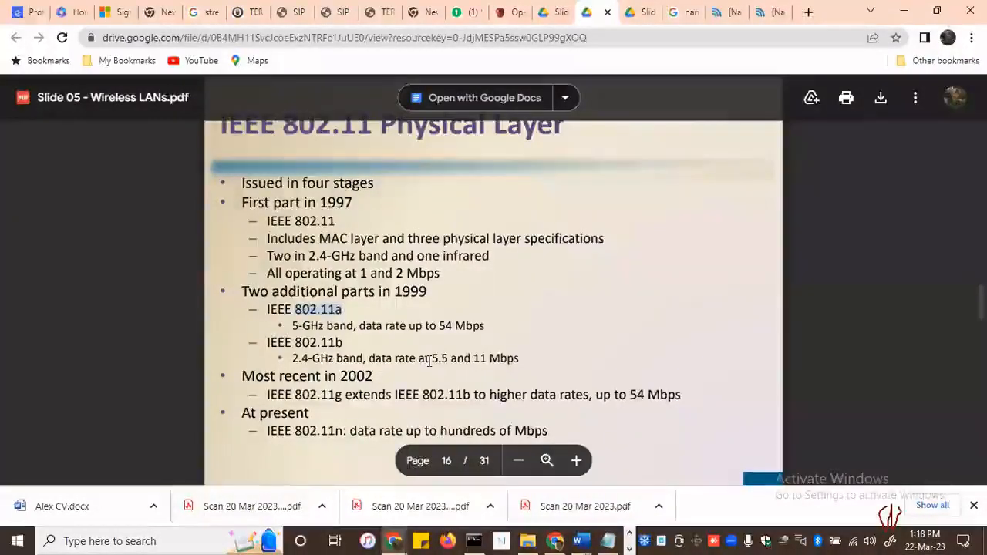
{"action": "left_click_drag", "start_coordinate": [432, 358], "coordinate": [519, 357]}
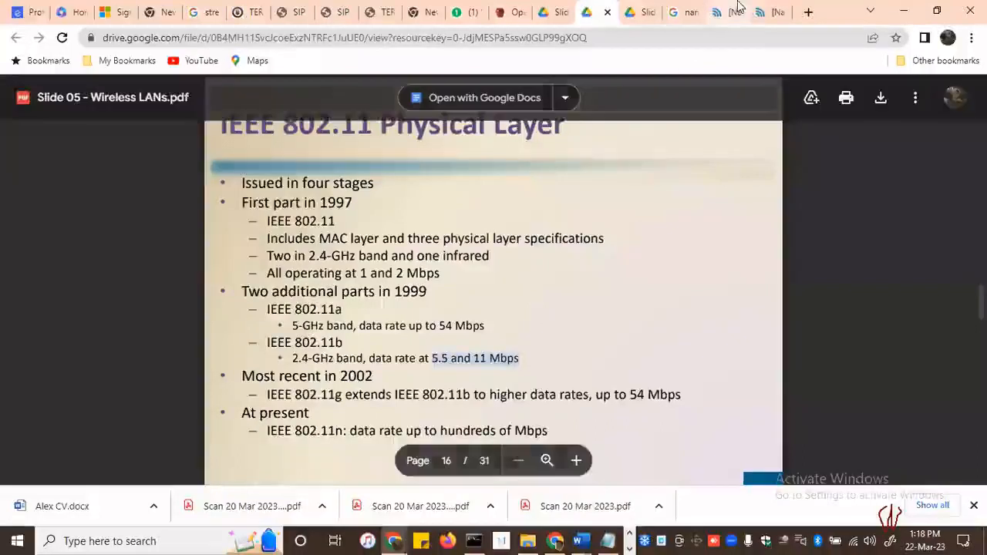
{"action": "left_click", "coordinate": [761, 12]}
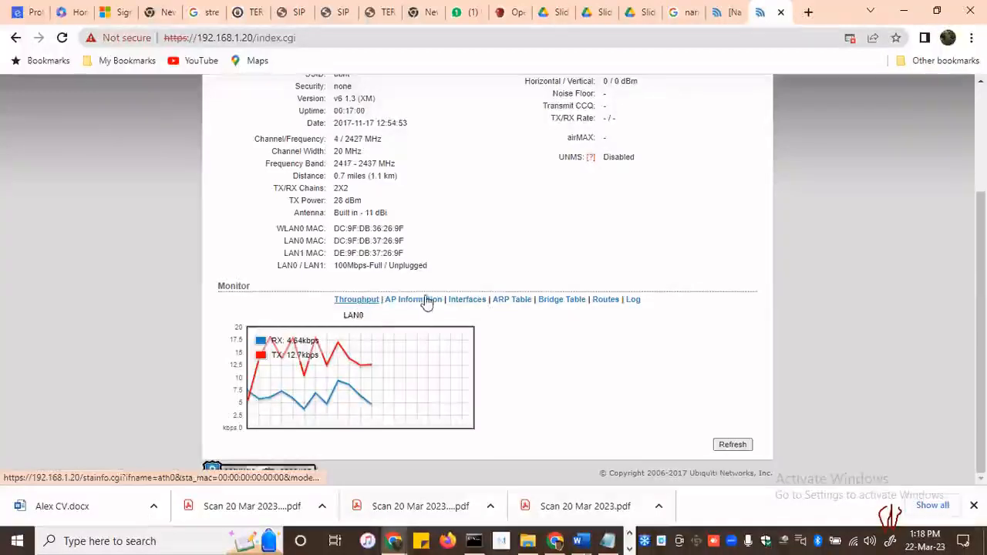
View the NanoStation's AP information and interface statistics in the Monitor section
{"action": "left_click", "coordinate": [422, 300]}
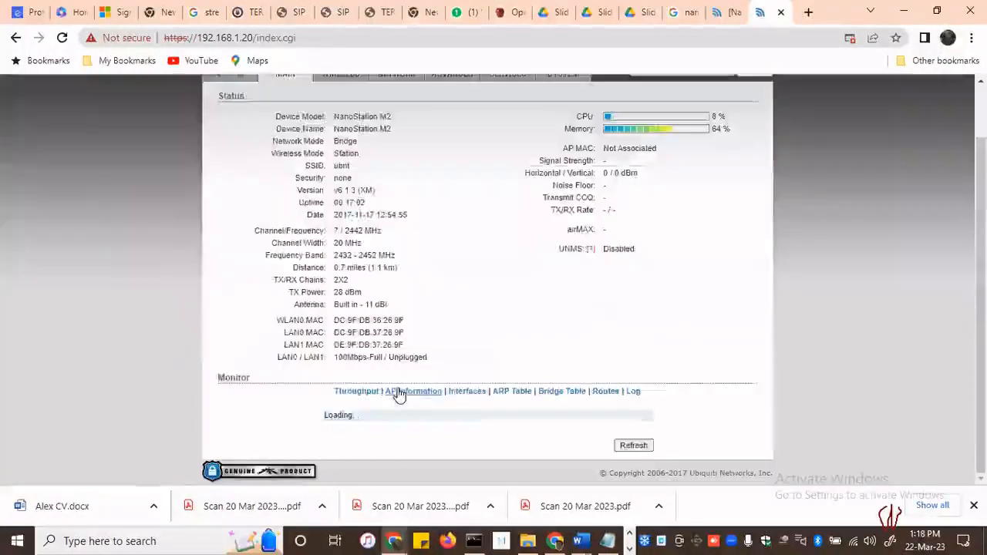
{"action": "left_click", "coordinate": [473, 392]}
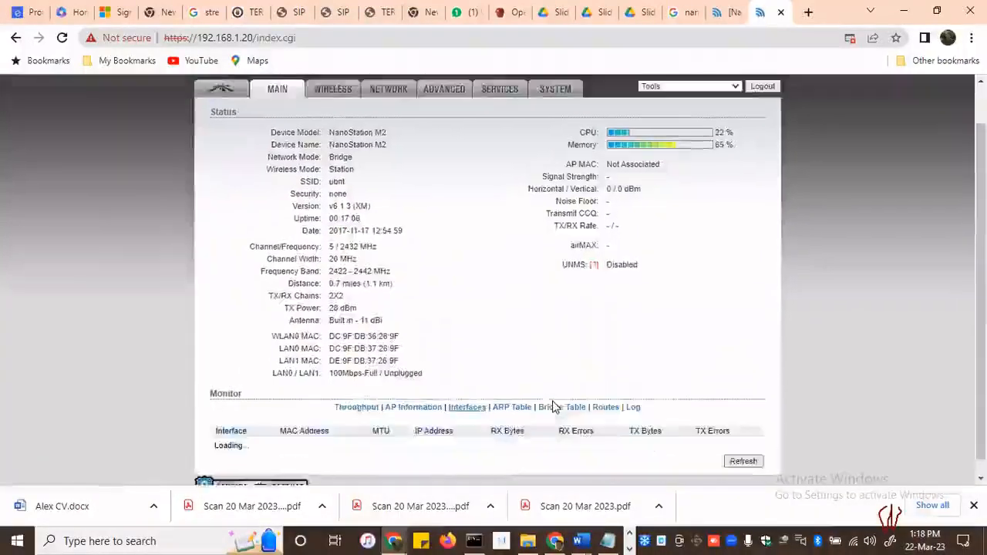
{"action": "scroll", "coordinate": [386, 417], "scroll_direction": "down", "scroll_amount": 1}
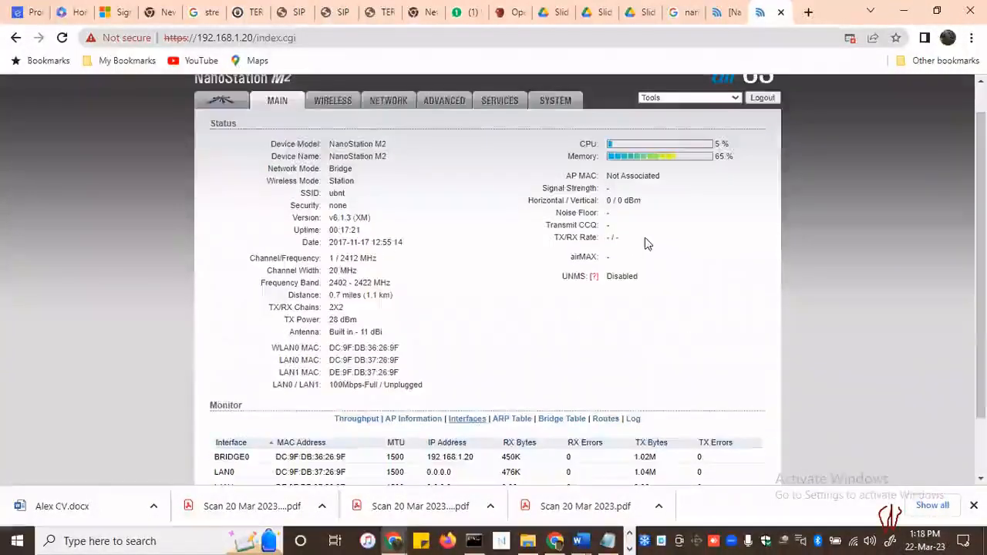
{"action": "scroll", "coordinate": [648, 244], "scroll_direction": "up", "scroll_amount": 1}
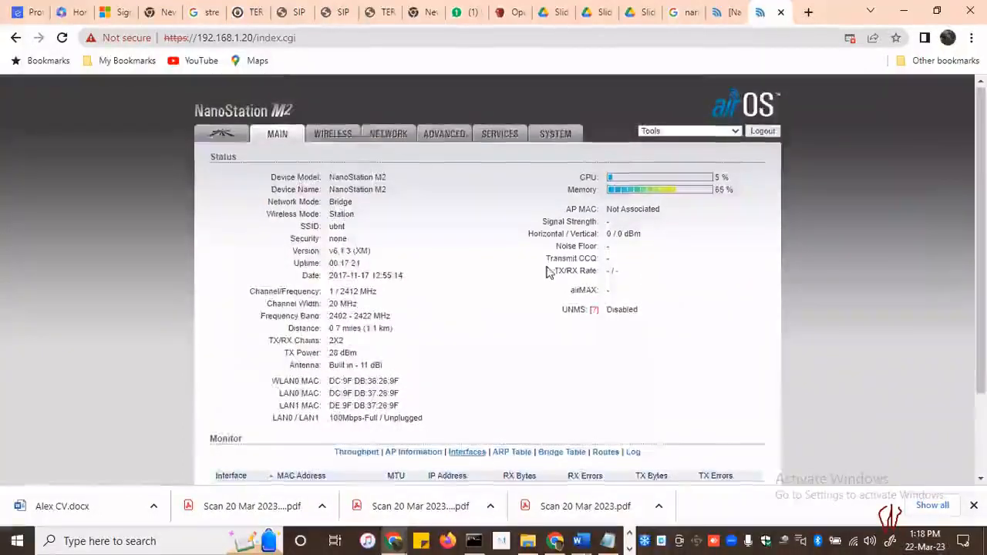
Display the ARP table and highlight the IP address and MAC address of its entry
{"action": "scroll", "coordinate": [543, 297], "scroll_direction": "down", "scroll_amount": 2}
{"action": "left_click", "coordinate": [509, 347]}
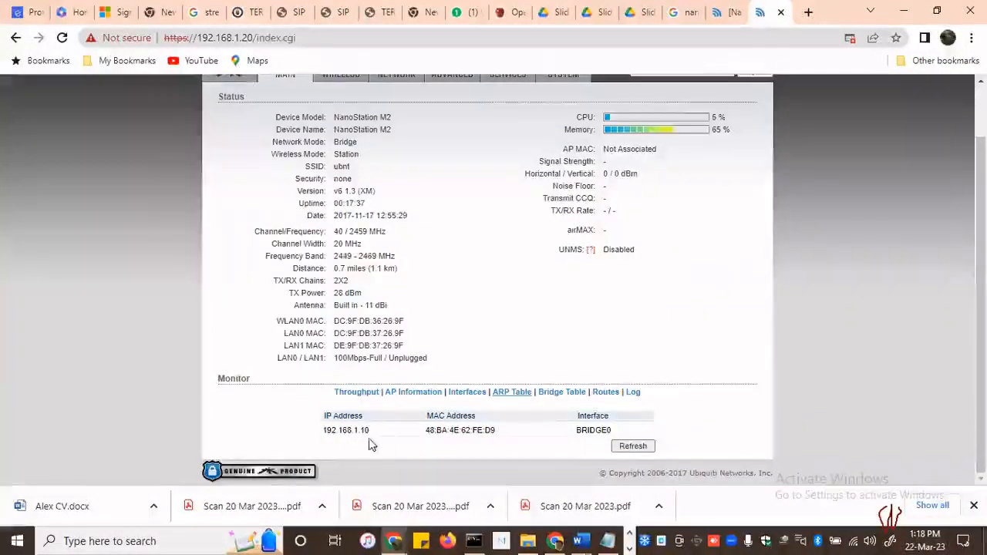
{"action": "left_click_drag", "start_coordinate": [325, 432], "coordinate": [369, 432]}
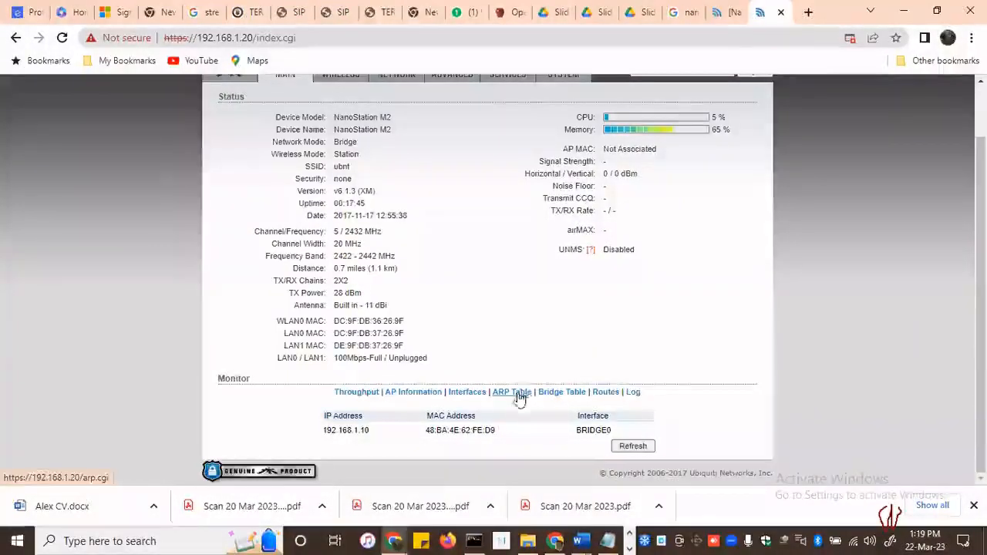
{"action": "double_click", "coordinate": [367, 432]}
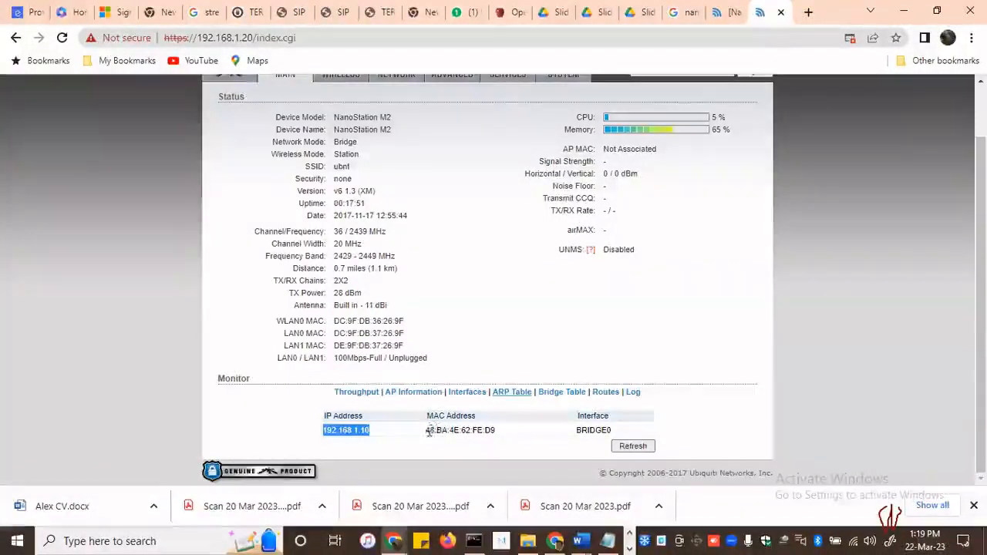
{"action": "left_click_drag", "start_coordinate": [425, 431], "coordinate": [488, 433]}
Switch to Command Prompt, run getmac, mark the end of the physical address matching the ARP entry, and return to the status page
{"action": "left_click", "coordinate": [474, 541]}
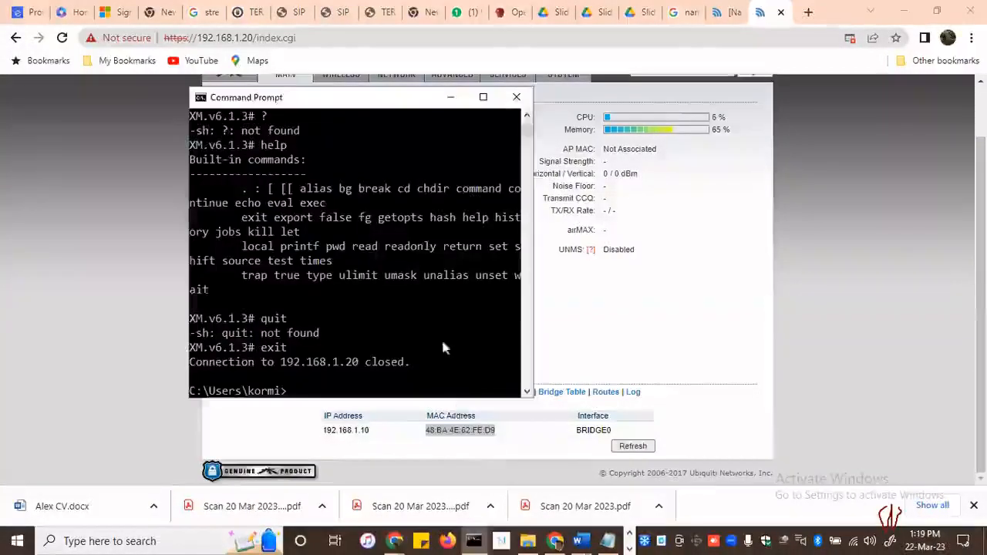
{"action": "left_click", "coordinate": [349, 349]}
{"action": "type", "text": "ge"}
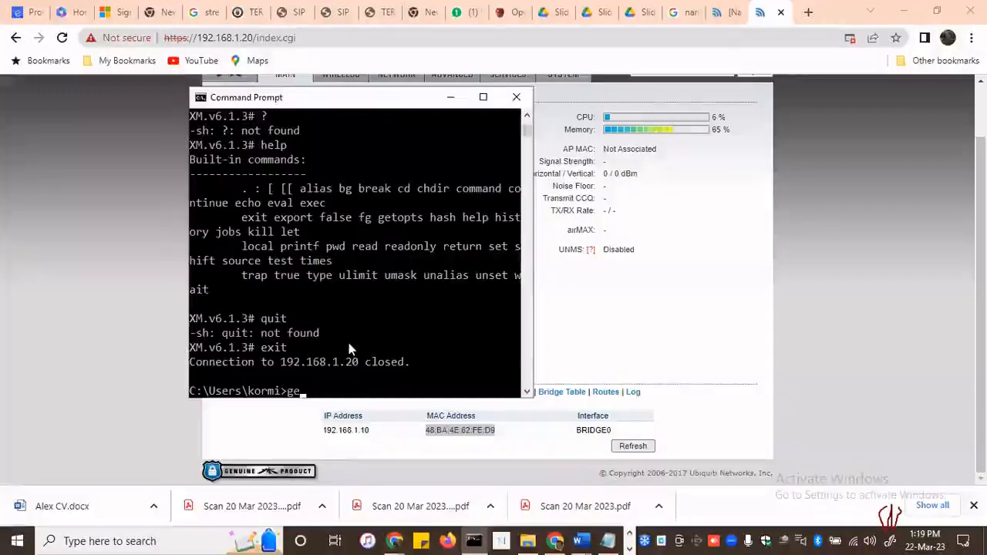
{"action": "type", "text": "tmac"}
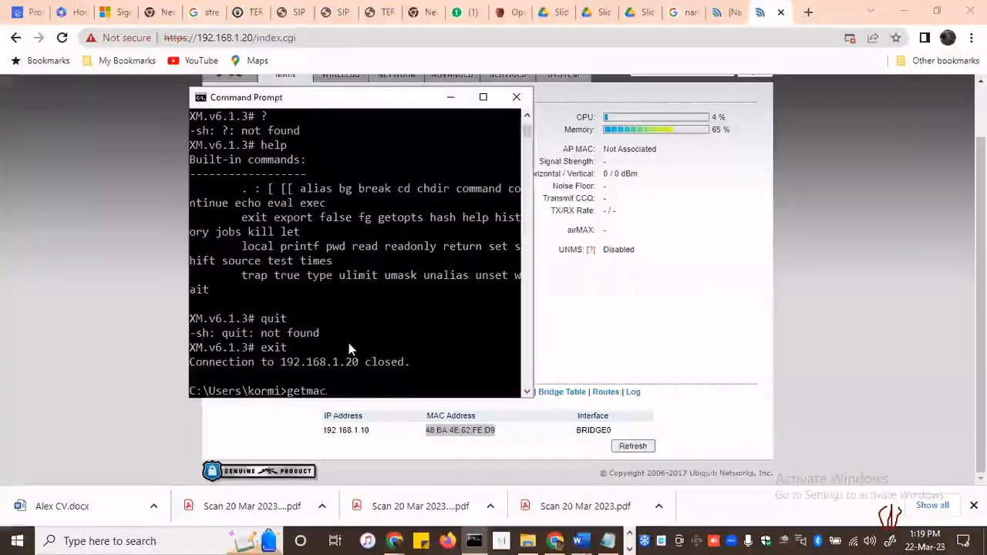
{"action": "key", "text": "Return"}
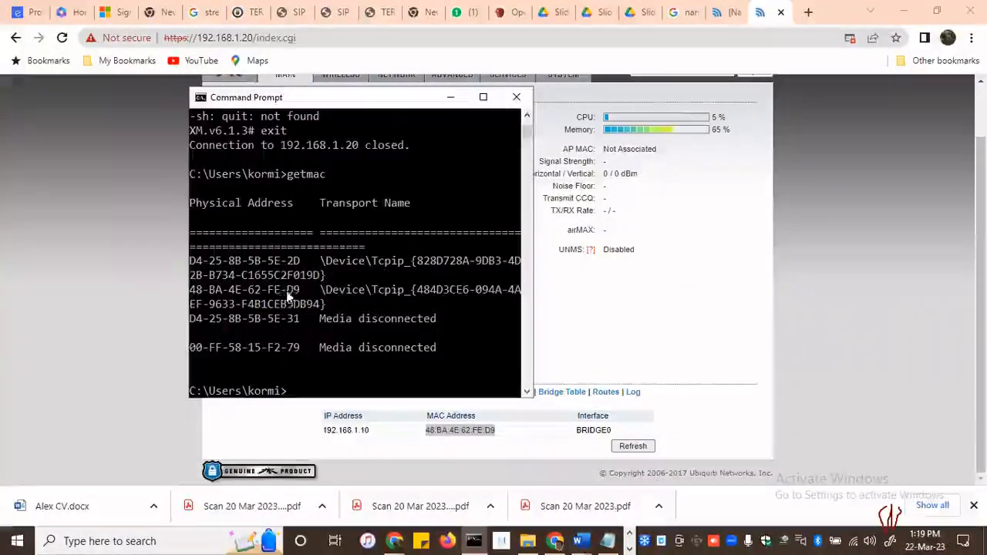
{"action": "mouse_move", "coordinate": [298, 290]}
{"action": "left_mouse_down"}
{"action": "mouse_move", "coordinate": [195, 299]}
{"action": "mouse_move", "coordinate": [303, 290]}
{"action": "left_mouse_up"}
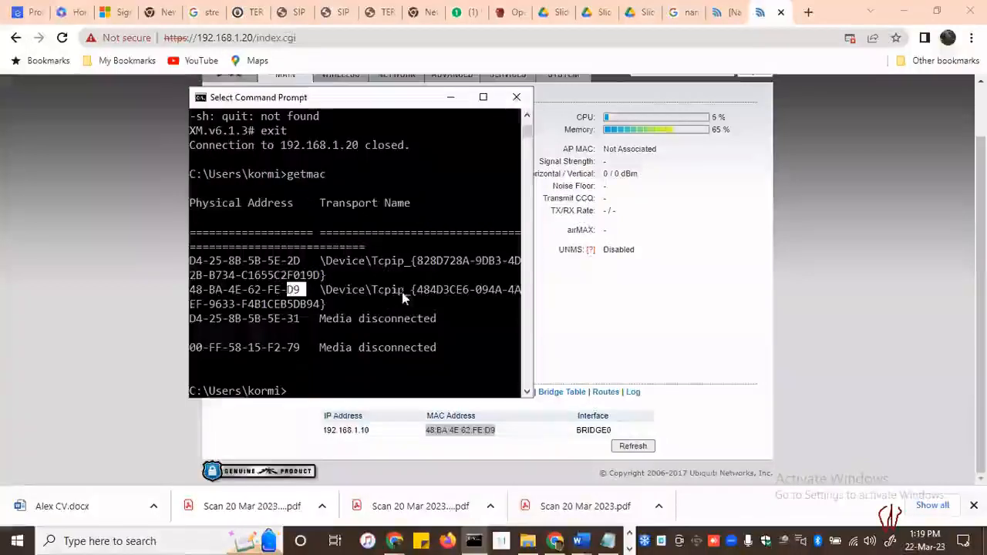
{"action": "left_click", "coordinate": [297, 291]}
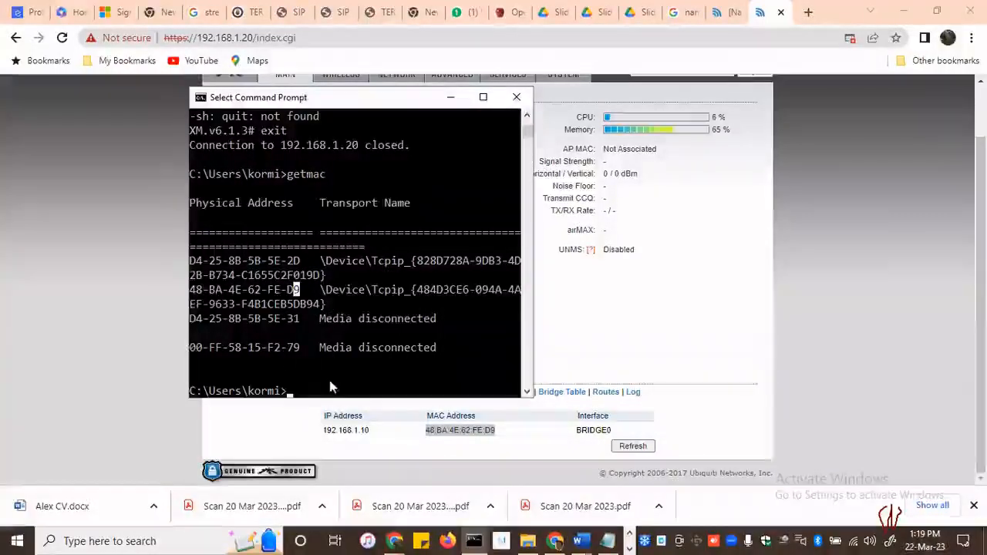
{"action": "left_click", "coordinate": [474, 542]}
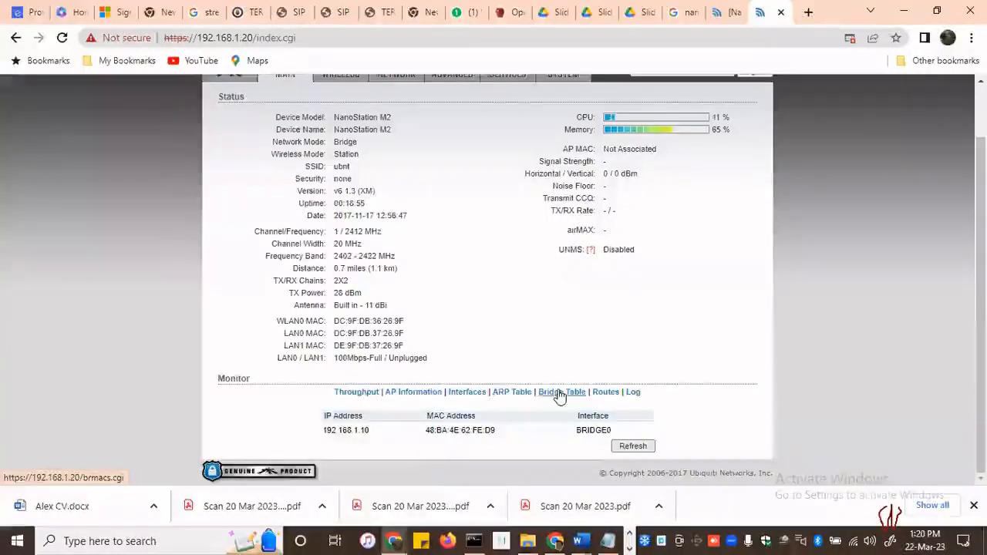
Display the bridge table, highlight the MAC address on BRIDGE0, and point out the Bridge network mode in the status details
{"action": "left_click", "coordinate": [560, 393]}
{"action": "scroll", "coordinate": [478, 410], "scroll_direction": "down", "scroll_amount": 1}
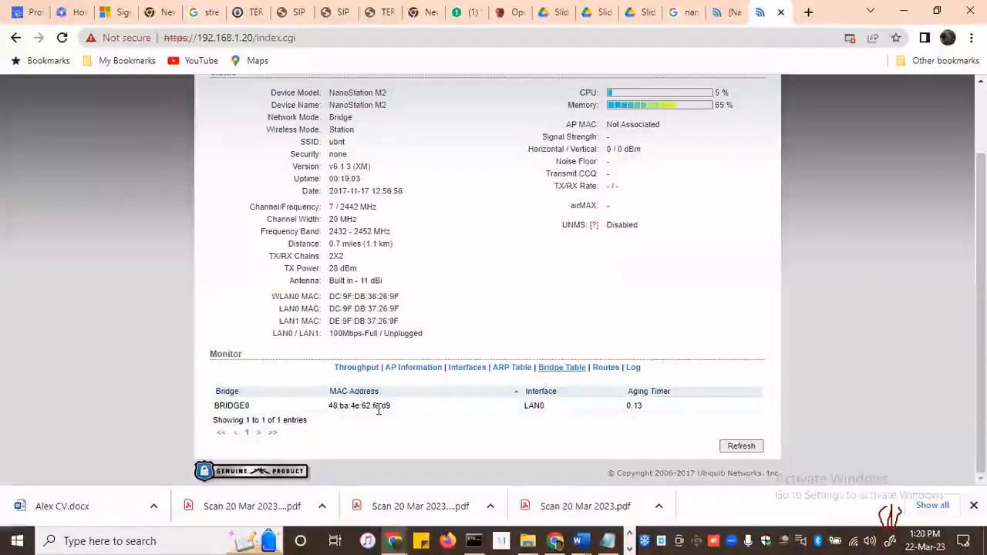
{"action": "left_click_drag", "start_coordinate": [330, 407], "coordinate": [396, 412]}
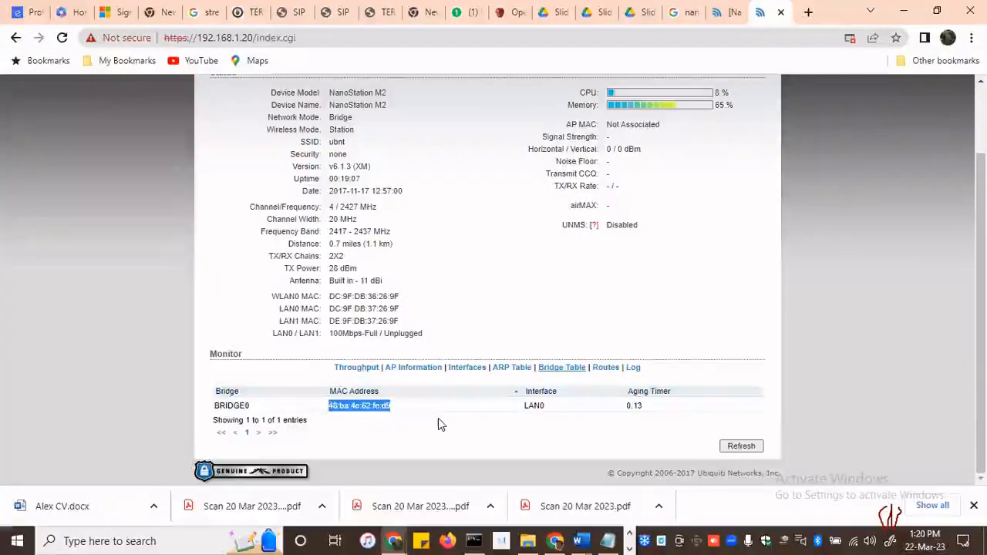
{"action": "scroll", "coordinate": [365, 112], "scroll_direction": "up", "scroll_amount": 2}
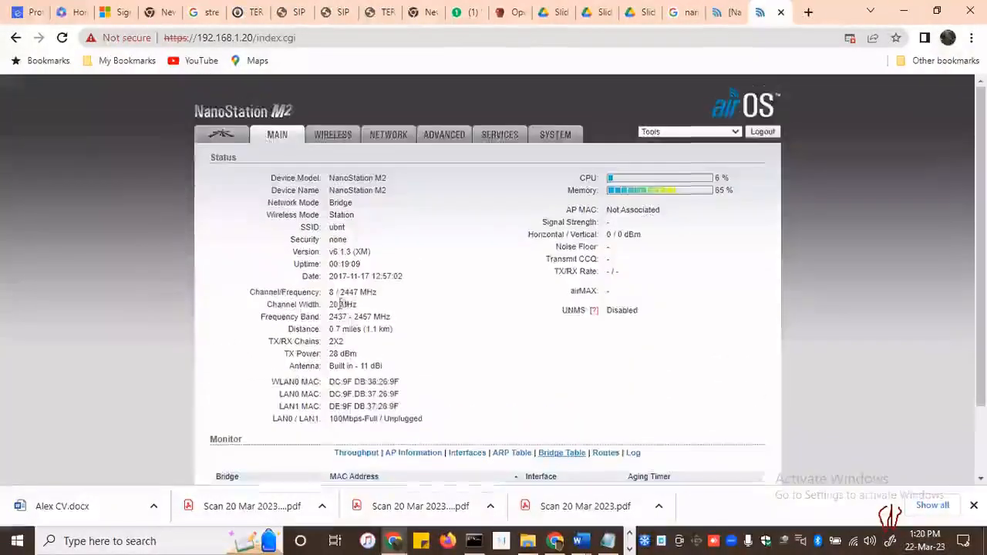
{"action": "double_click", "coordinate": [332, 203]}
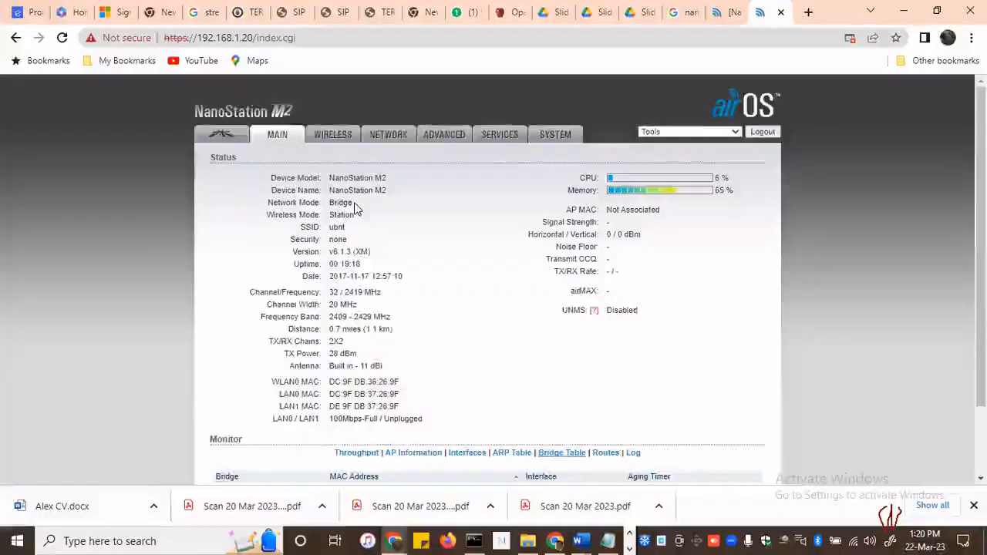
View the IPv4 routes and display the full system log in the Monitor section
{"action": "scroll", "coordinate": [370, 308], "scroll_direction": "down", "scroll_amount": 2}
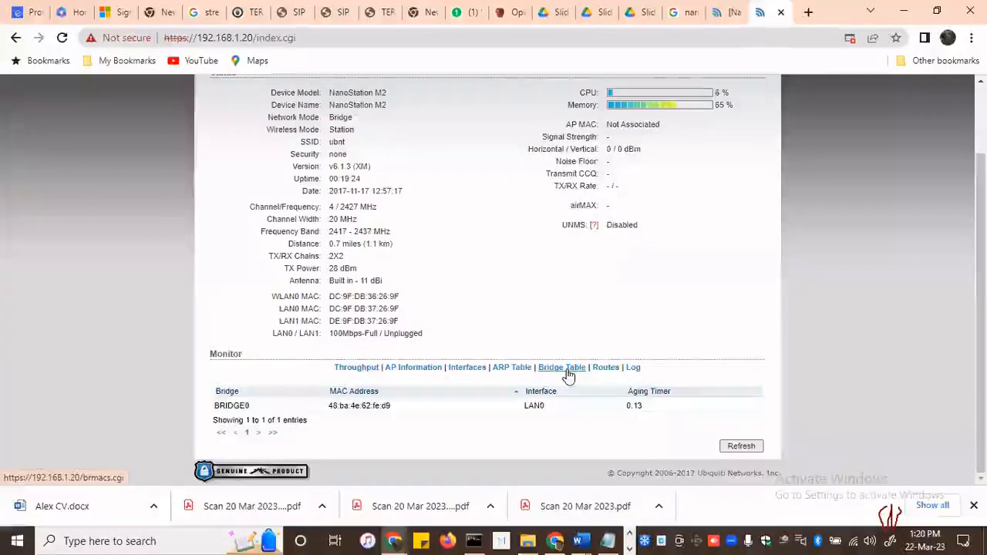
{"action": "left_click", "coordinate": [608, 371]}
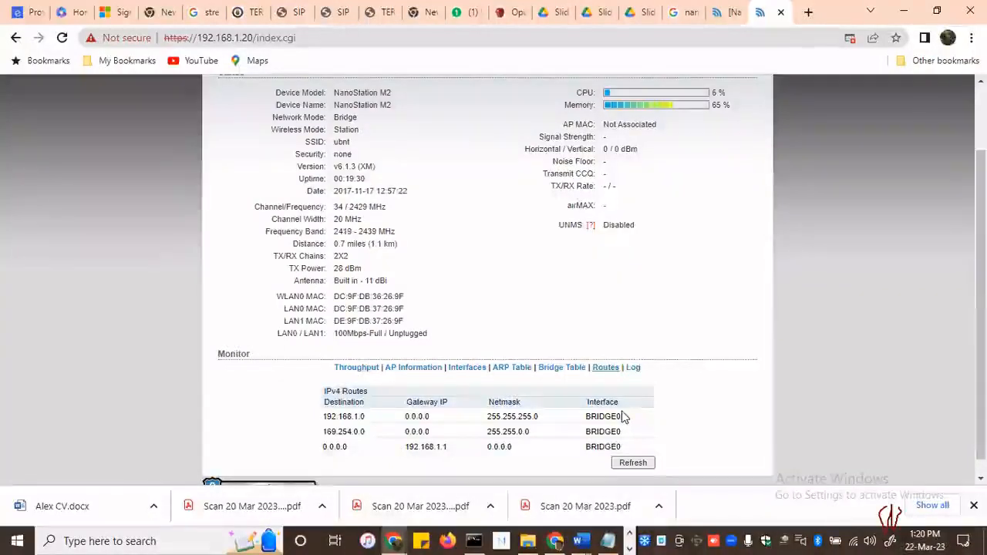
{"action": "left_click", "coordinate": [631, 370]}
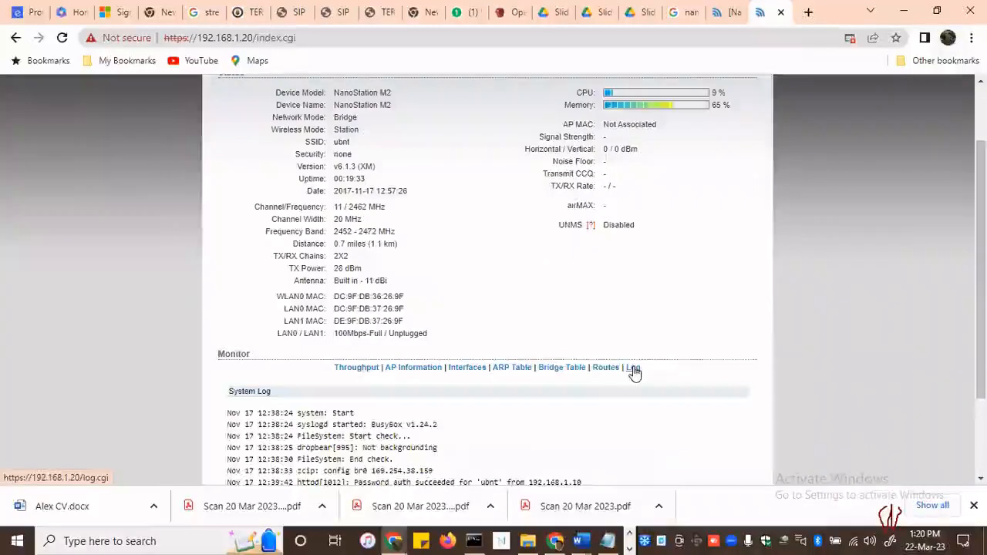
{"action": "scroll", "coordinate": [549, 367], "scroll_direction": "down", "scroll_amount": 2}
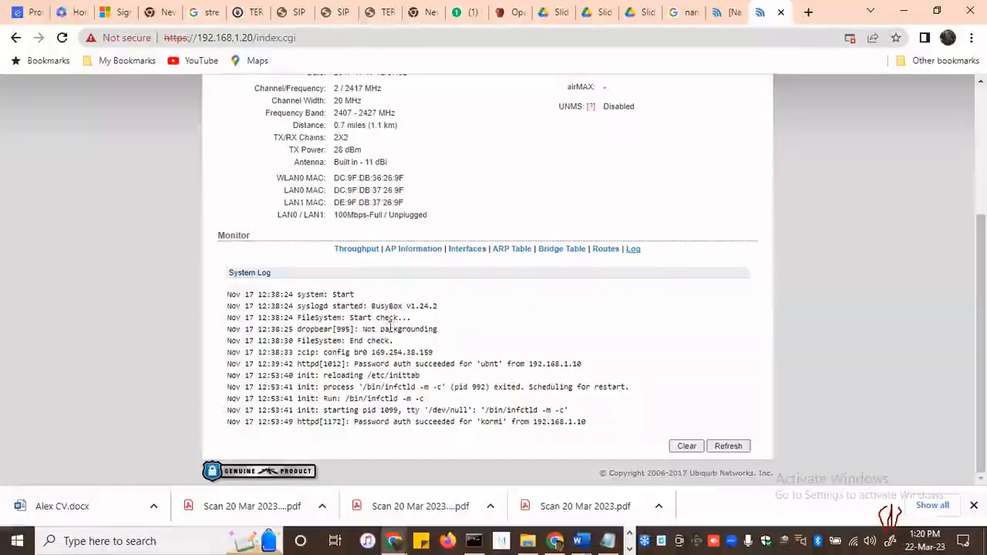
Highlight the BusyBox version, file system start check, first successful password authentication and /etc/inittab reload entries in the system log
{"action": "left_click_drag", "start_coordinate": [371, 308], "coordinate": [431, 316]}
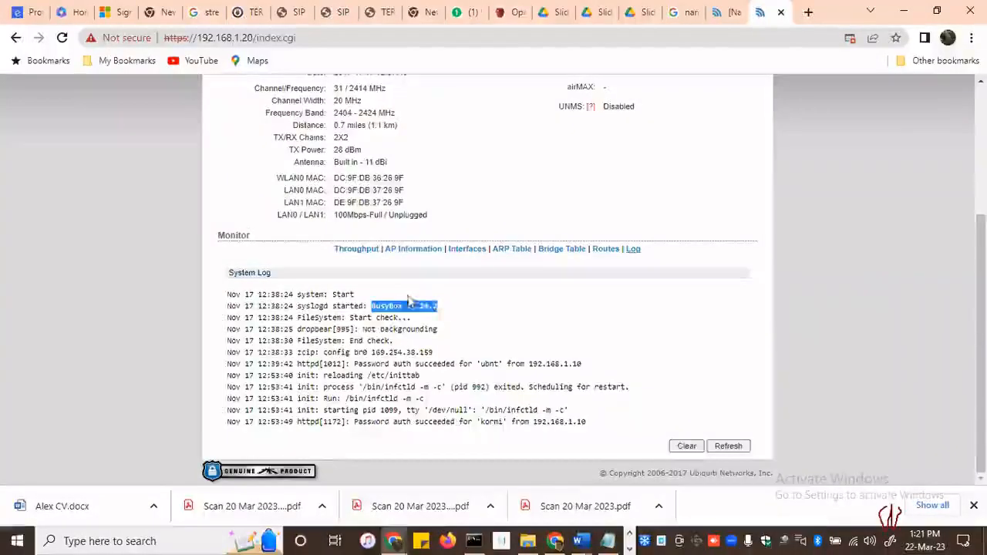
{"action": "left_click_drag", "start_coordinate": [351, 317], "coordinate": [398, 318]}
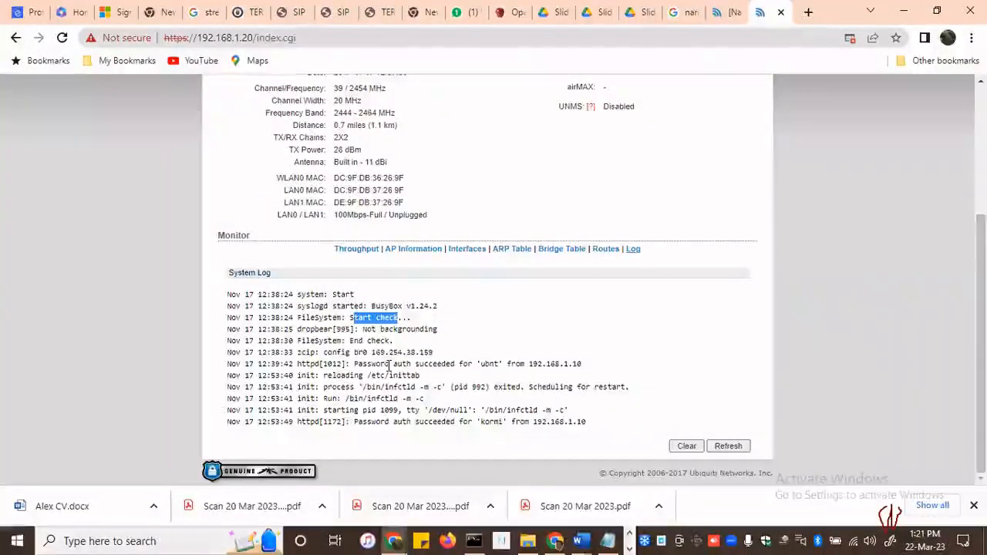
{"action": "left_click_drag", "start_coordinate": [354, 364], "coordinate": [503, 364]}
{"action": "left_click", "coordinate": [327, 378]}
{"action": "left_click_drag", "start_coordinate": [327, 379], "coordinate": [419, 376]}
{"action": "left_click", "coordinate": [372, 379]}
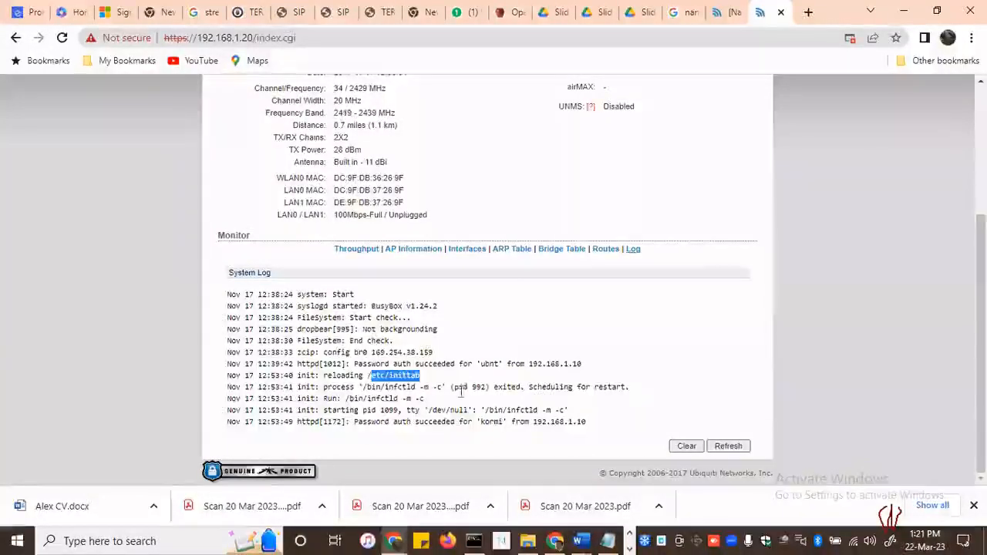
Highlight the infctld run command and the pid 992 process entry in the log, and return to the status overview
{"action": "left_click_drag", "start_coordinate": [358, 399], "coordinate": [415, 399]}
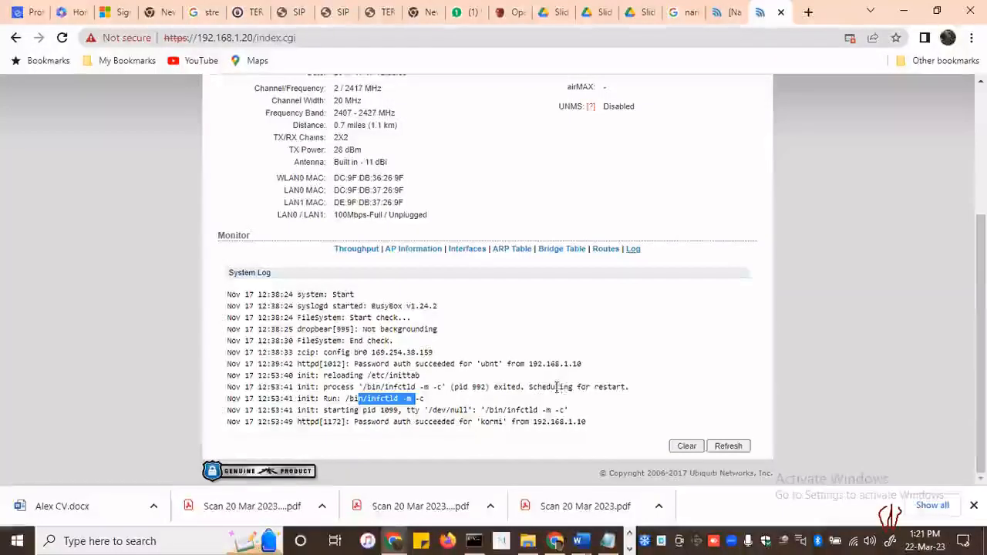
{"action": "left_click_drag", "start_coordinate": [451, 388], "coordinate": [490, 387]}
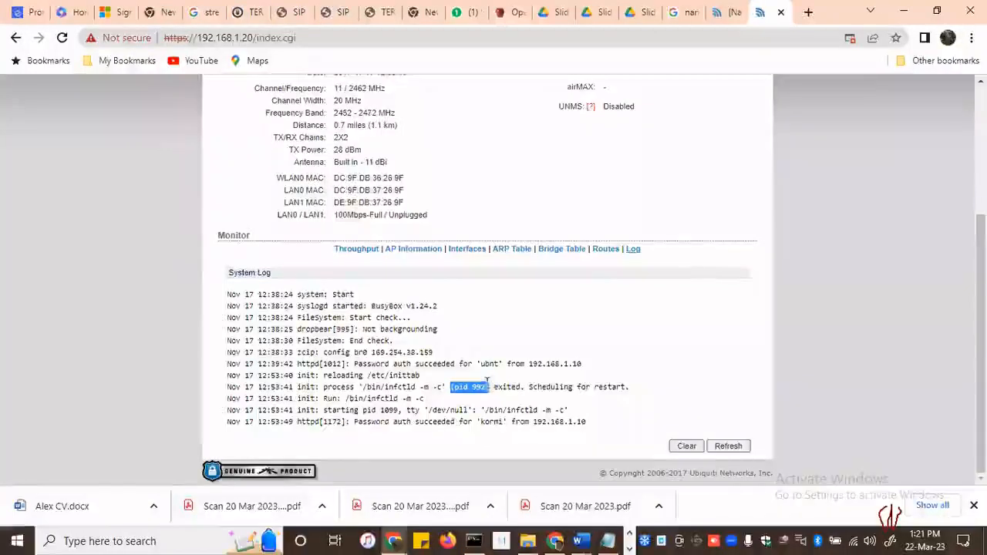
{"action": "left_click", "coordinate": [494, 388]}
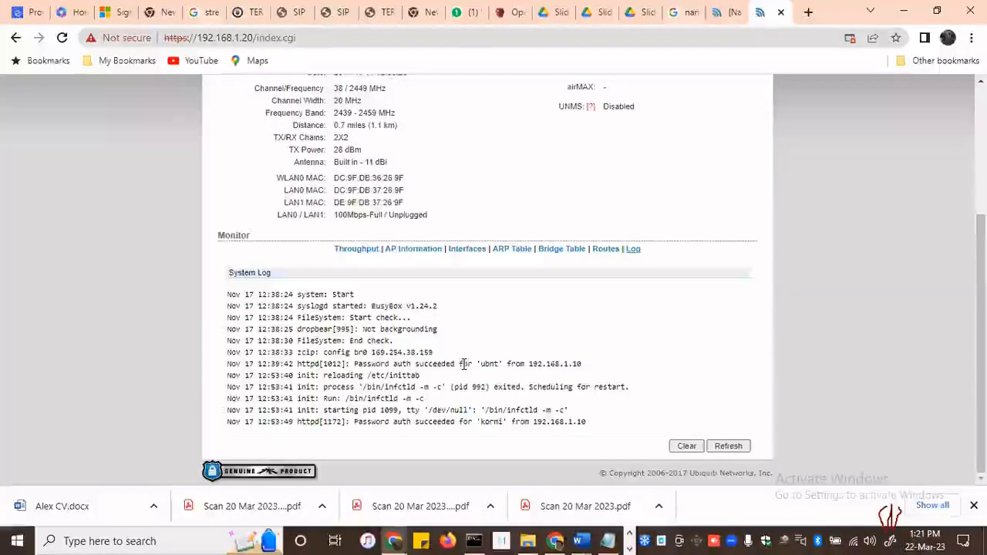
{"action": "scroll", "coordinate": [565, 332], "scroll_direction": "up", "scroll_amount": 1}
{"action": "scroll", "coordinate": [561, 332], "scroll_direction": "up", "scroll_amount": 3}
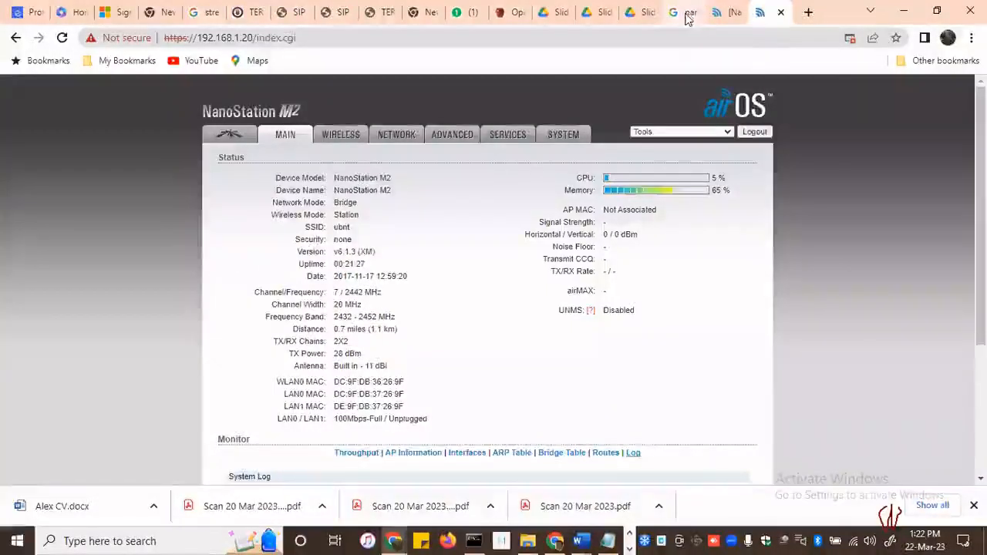
Switch to Slide 05 - Wireless LANs.pdf and examine the MAC frame slides, including the IEEE 802.11 MAC Frame Format on page 18
{"action": "left_click", "coordinate": [656, 17]}
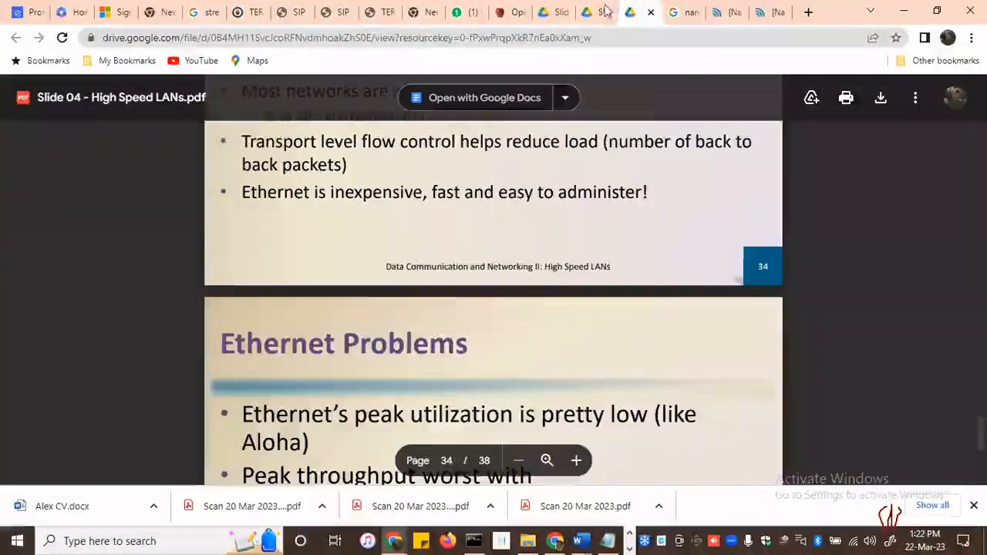
{"action": "left_click", "coordinate": [614, 22]}
{"action": "scroll", "coordinate": [549, 341], "scroll_direction": "down", "scroll_amount": 5}
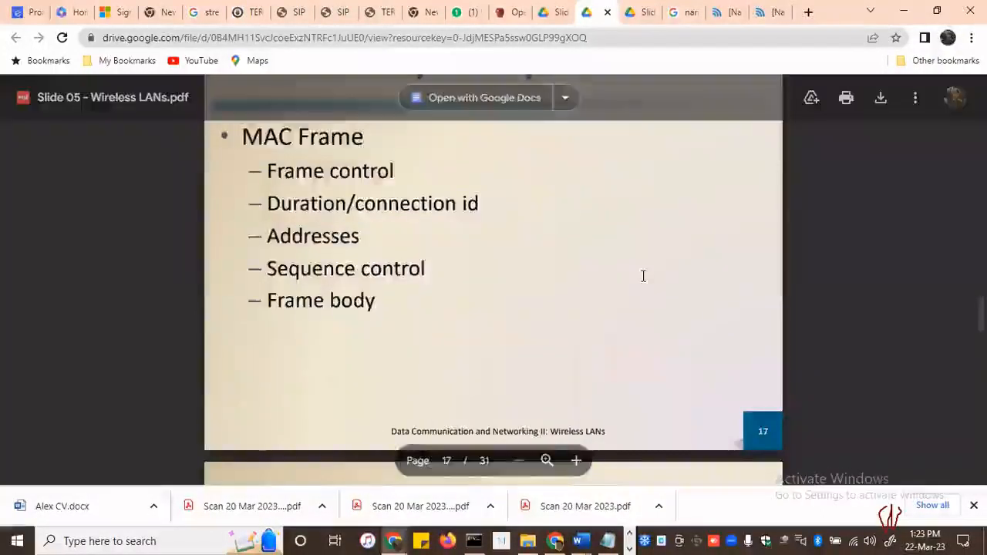
{"action": "scroll", "coordinate": [643, 275], "scroll_direction": "down", "scroll_amount": 6}
{"action": "scroll", "coordinate": [643, 275], "scroll_direction": "up", "scroll_amount": 2}
{"action": "scroll", "coordinate": [643, 276], "scroll_direction": "down", "scroll_amount": 1}
{"action": "scroll", "coordinate": [643, 275], "scroll_direction": "down", "scroll_amount": 1}
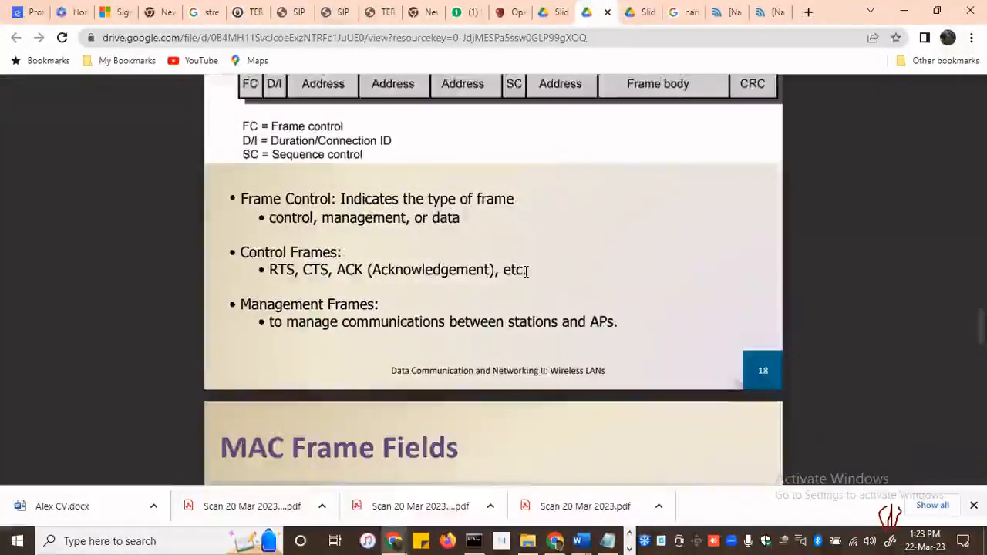
{"action": "scroll", "coordinate": [526, 271], "scroll_direction": "up", "scroll_amount": 1}
{"action": "scroll", "coordinate": [255, 158], "scroll_direction": "up", "scroll_amount": 1}
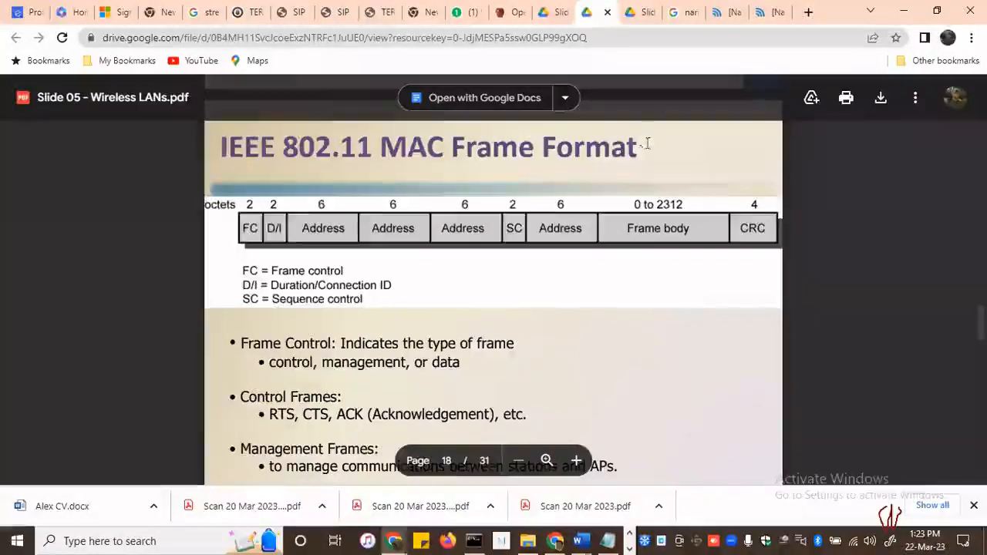
Go to the NanoStation's basic wireless settings and highlight the IEEE 802.11 Mode label
{"action": "left_click", "coordinate": [733, 14]}
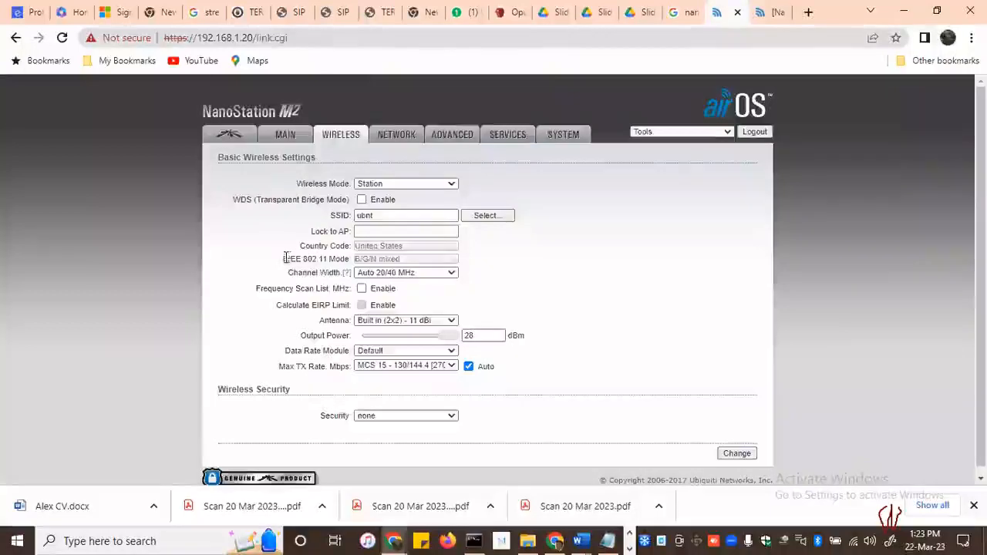
{"action": "left_click_drag", "start_coordinate": [282, 264], "coordinate": [349, 260]}
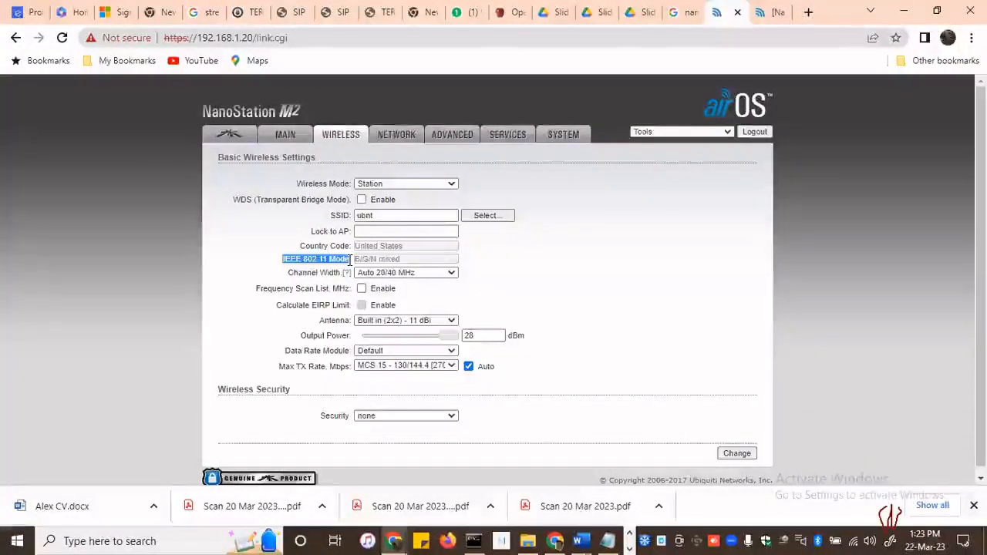
Examine the NanoStation's services page and its advanced wireless, Ethernet and signal LED threshold settings
{"action": "left_click", "coordinate": [509, 140]}
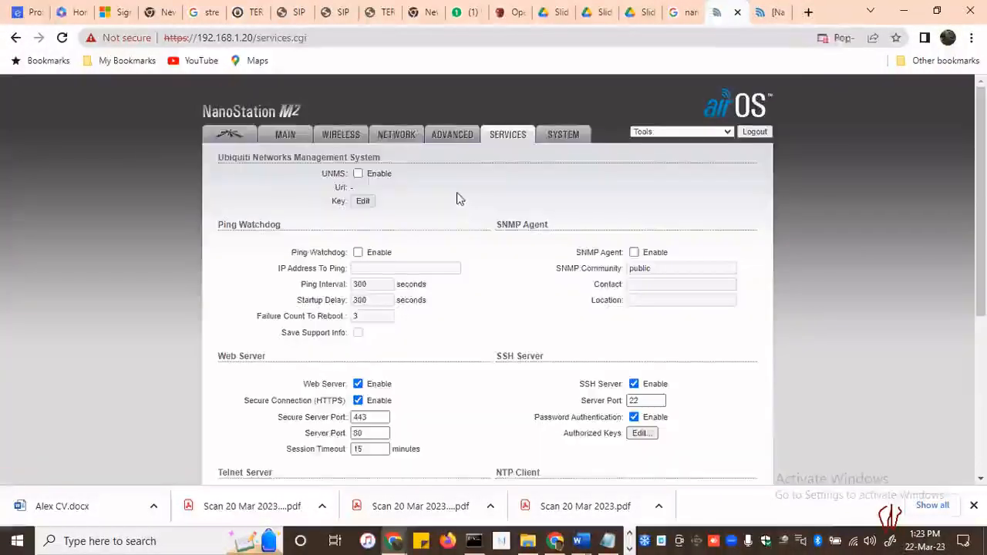
{"action": "scroll", "coordinate": [455, 178], "scroll_direction": "down", "scroll_amount": 4}
{"action": "scroll", "coordinate": [463, 154], "scroll_direction": "up", "scroll_amount": 4}
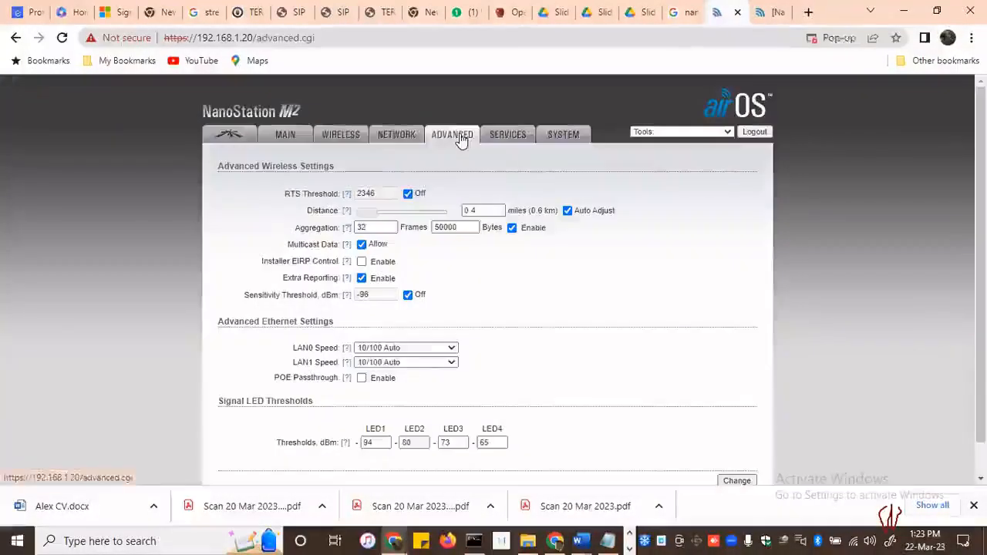
{"action": "scroll", "coordinate": [529, 194], "scroll_direction": "down", "scroll_amount": 1}
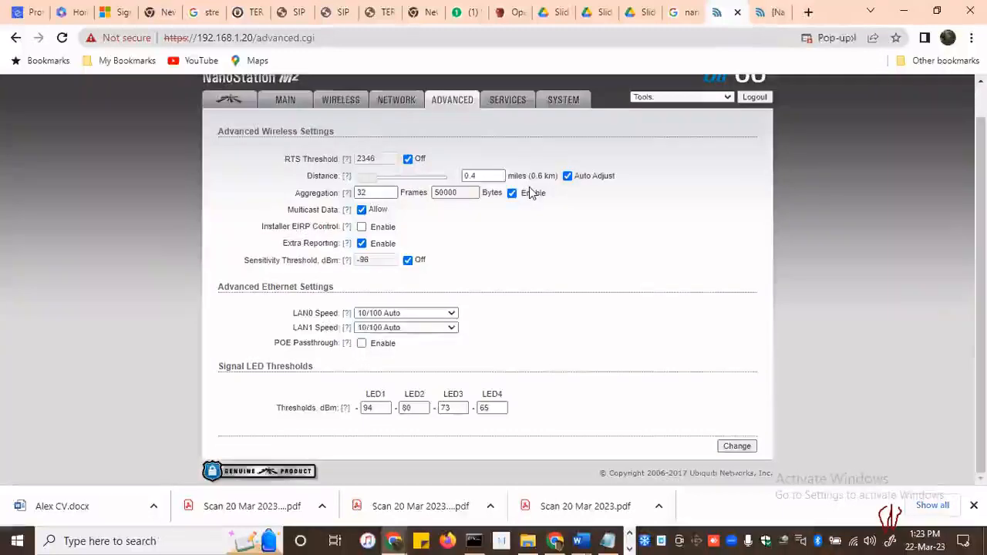
{"action": "scroll", "coordinate": [529, 187], "scroll_direction": "up", "scroll_amount": 1}
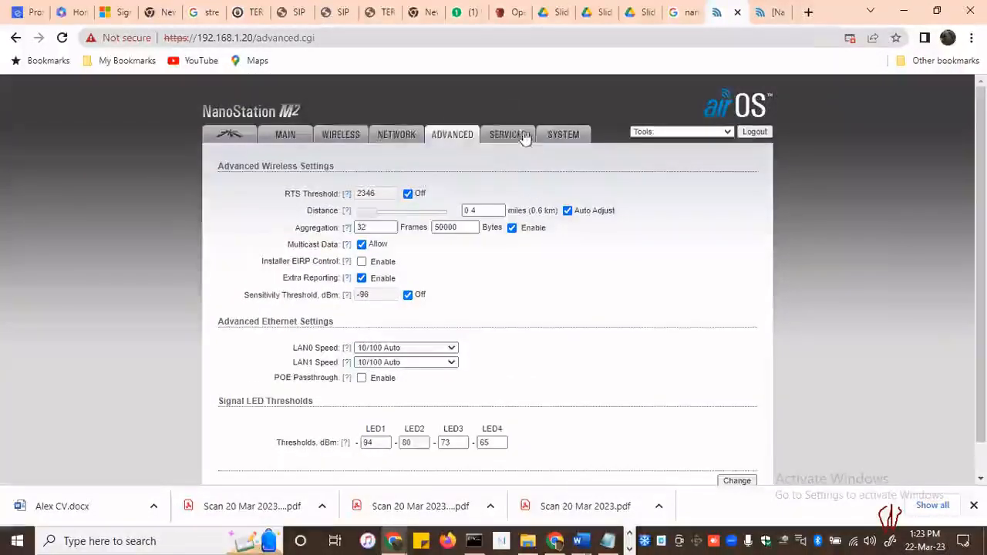
Examine the network role and management network settings, and review the web, SSH, Telnet and system log services
{"action": "left_click", "coordinate": [396, 137]}
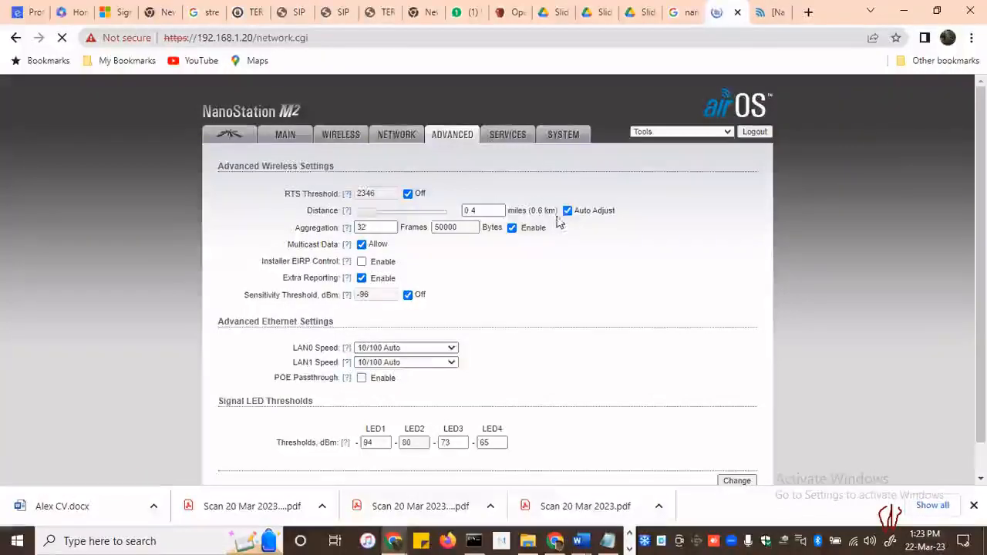
{"action": "scroll", "coordinate": [604, 246], "scroll_direction": "down", "scroll_amount": 1}
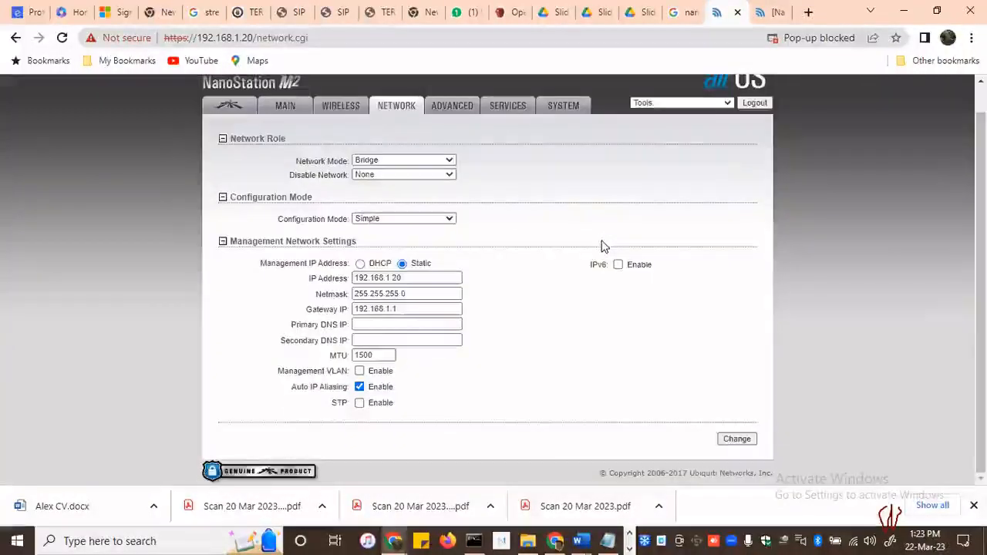
{"action": "scroll", "coordinate": [602, 247], "scroll_direction": "up", "scroll_amount": 1}
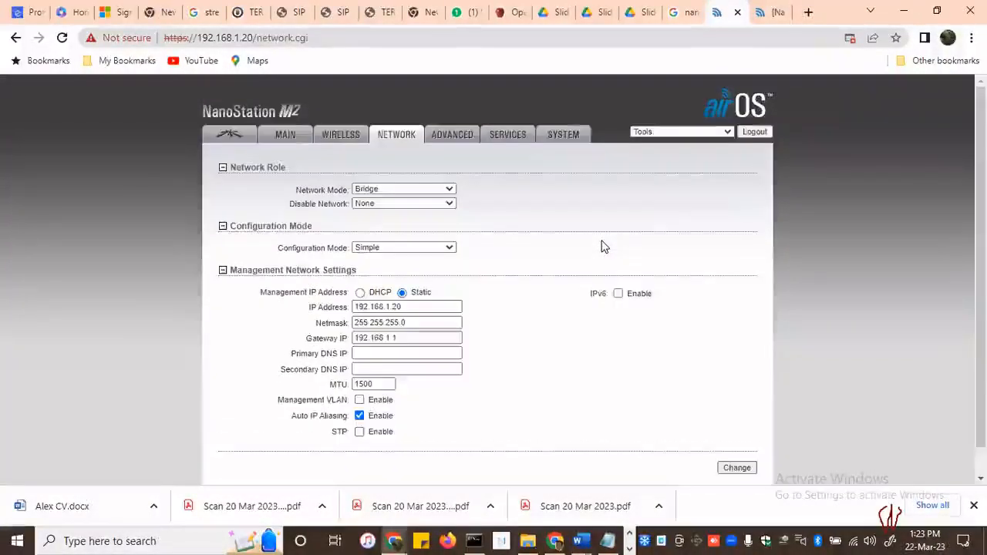
{"action": "left_click", "coordinate": [508, 136]}
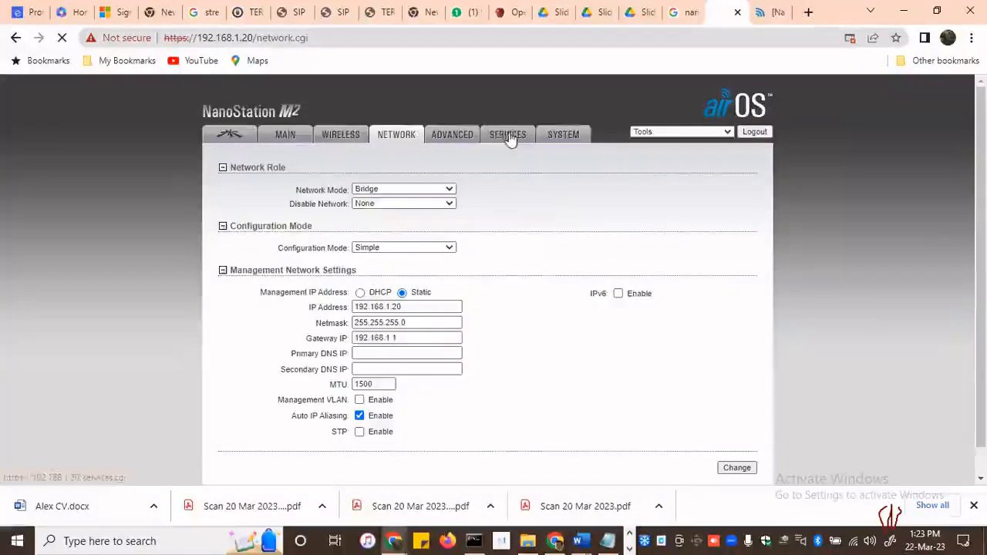
{"action": "scroll", "coordinate": [601, 270], "scroll_direction": "down", "scroll_amount": 3}
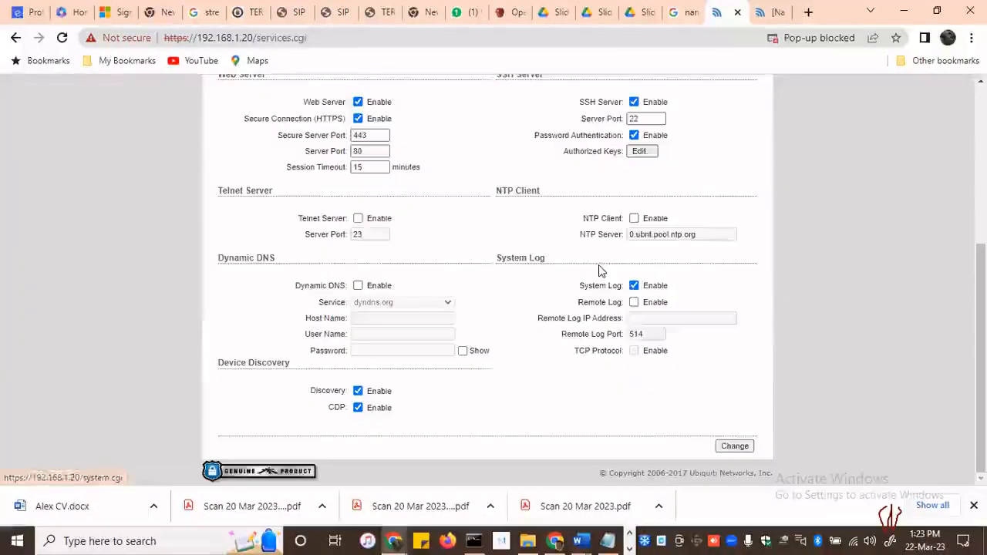
{"action": "scroll", "coordinate": [598, 264], "scroll_direction": "up", "scroll_amount": 3}
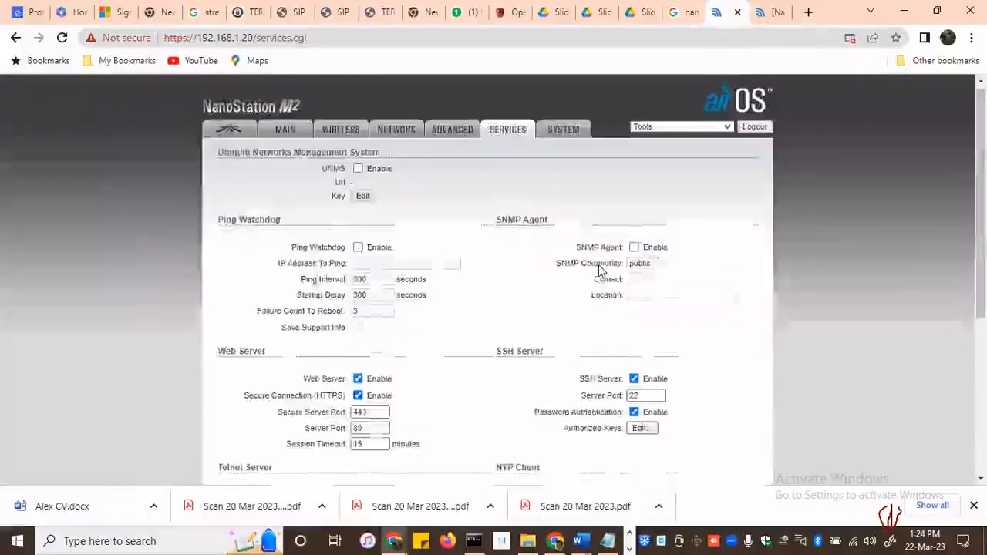
Examine the system page's firmware, account and maintenance settings, and go back over the full list of services
{"action": "left_click", "coordinate": [560, 136]}
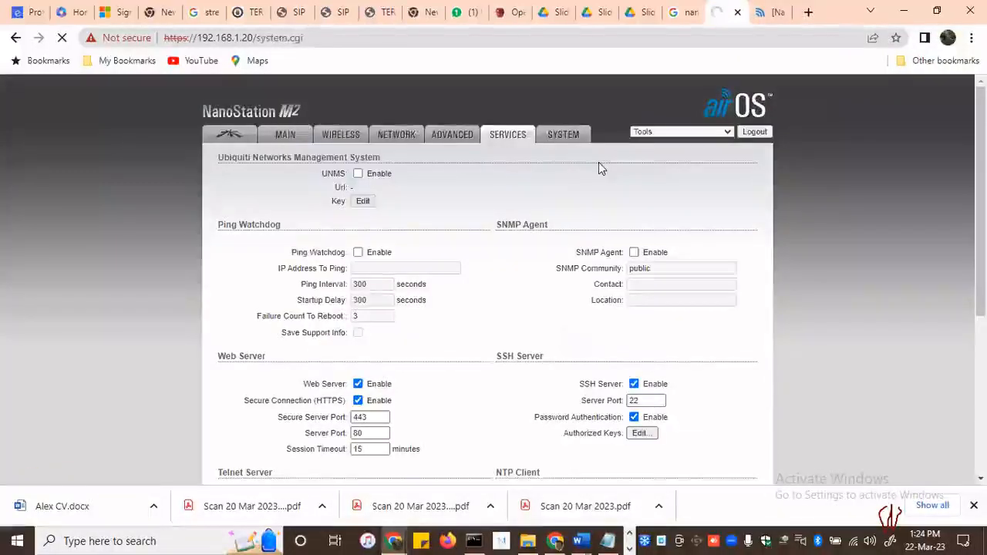
{"action": "scroll", "coordinate": [571, 324], "scroll_direction": "down", "scroll_amount": 2}
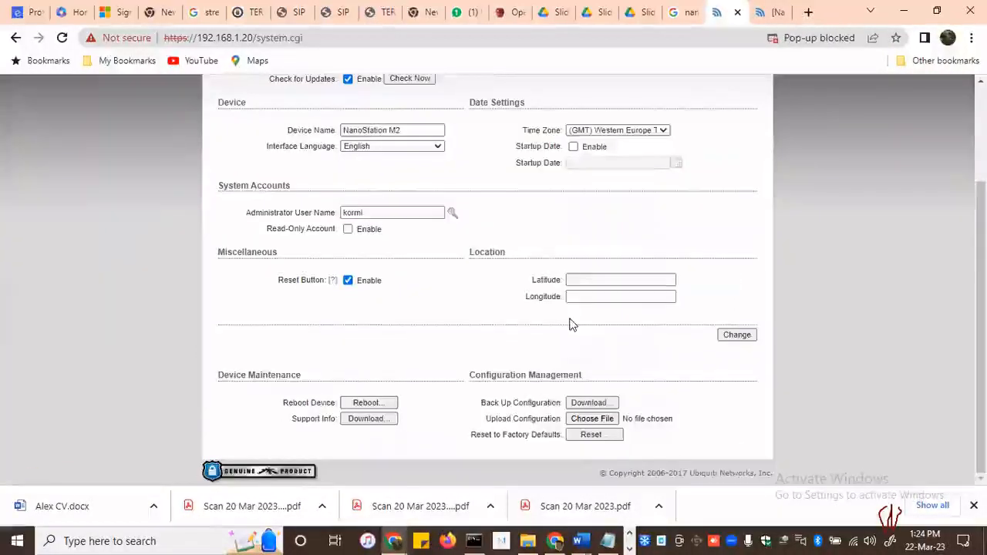
{"action": "scroll", "coordinate": [571, 324], "scroll_direction": "up", "scroll_amount": 2}
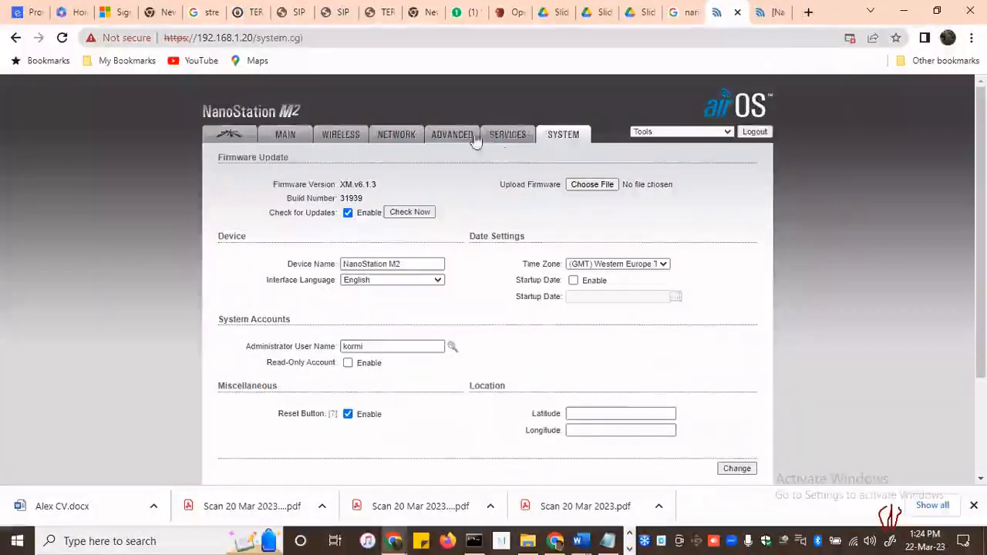
{"action": "left_click", "coordinate": [505, 136]}
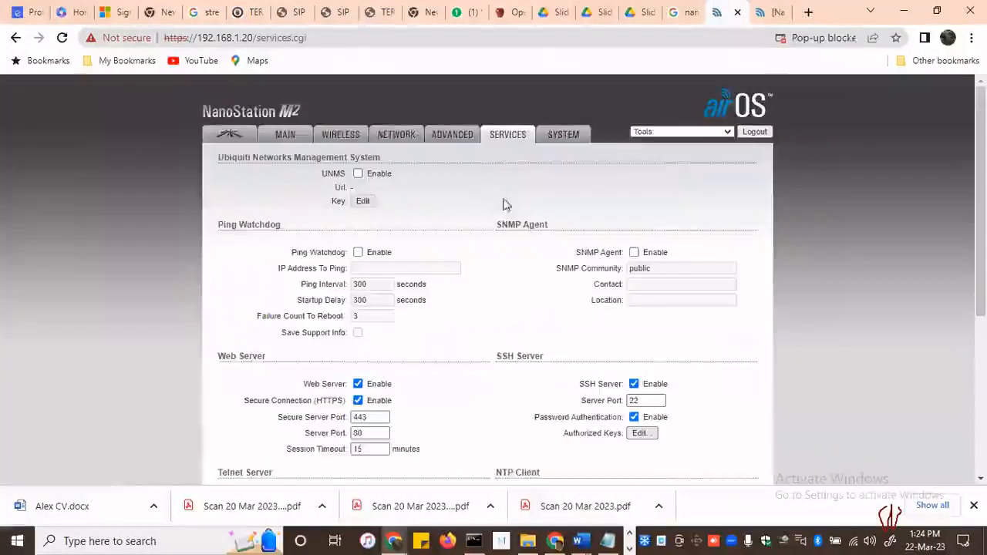
{"action": "scroll", "coordinate": [509, 224], "scroll_direction": "down", "scroll_amount": 4}
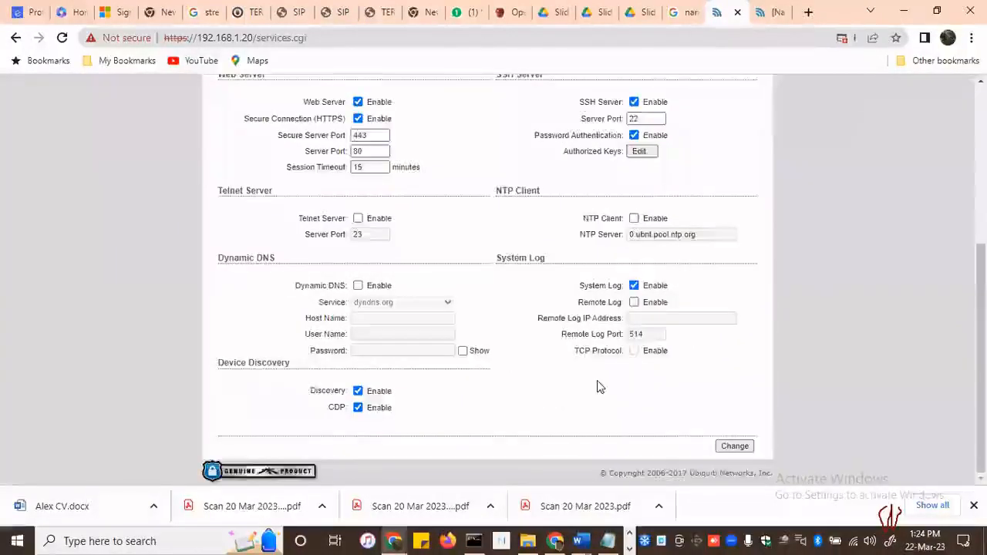
{"action": "scroll", "coordinate": [597, 385], "scroll_direction": "up", "scroll_amount": 4}
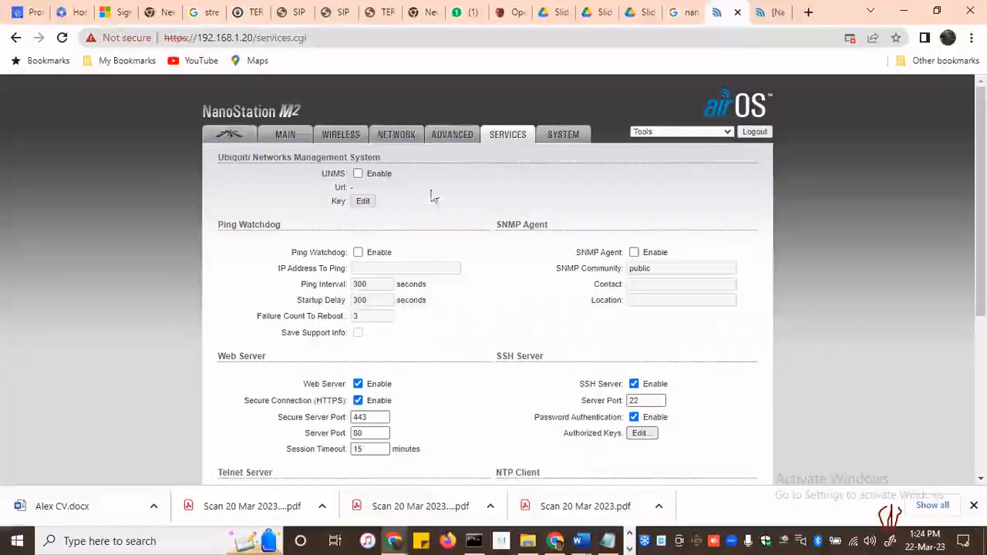
Switch to Slide 05 - Wireless LANs.pdf and look over the IEEE 802.11 MAC Frame Format slide on page 18
{"action": "left_click", "coordinate": [648, 16]}
{"action": "left_click", "coordinate": [649, 13]}
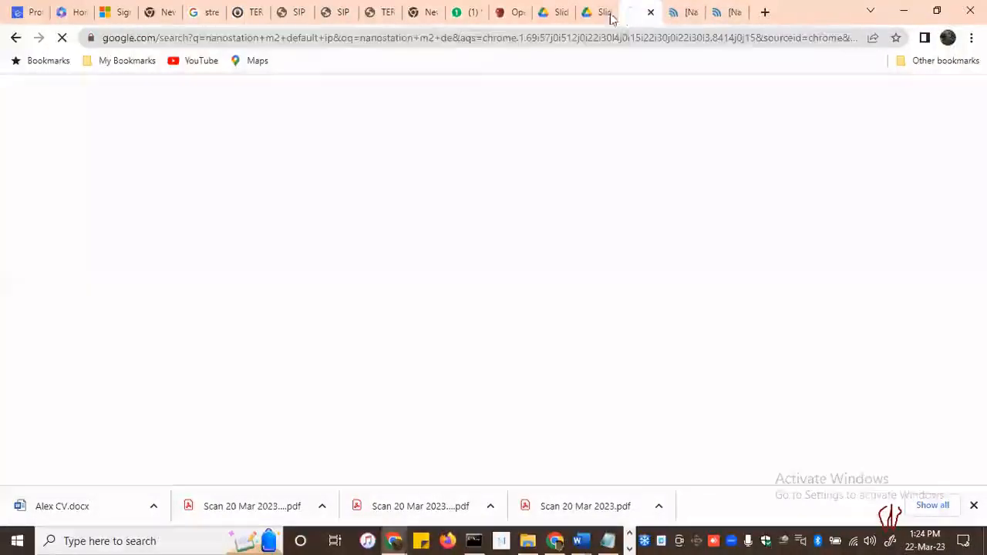
{"action": "left_click", "coordinate": [608, 14]}
{"action": "scroll", "coordinate": [347, 375], "scroll_direction": "down", "scroll_amount": 2}
{"action": "scroll", "coordinate": [346, 375], "scroll_direction": "up", "scroll_amount": 2}
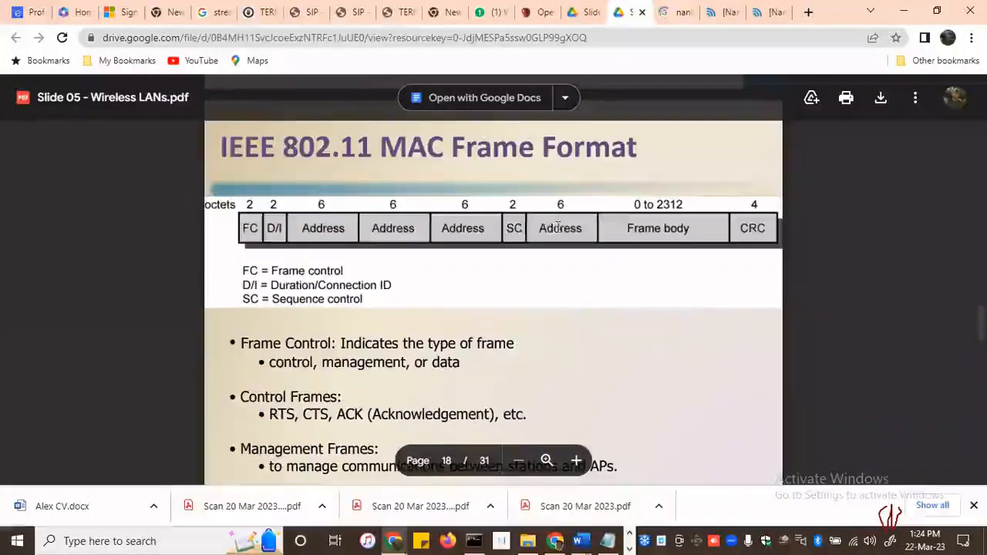
Highlight the WLAN0, LAN0 and LAN1 MAC addresses in the NanoStation's main status, and return to the MAC Frame Format slide in Slide 05
{"action": "left_click", "coordinate": [733, 14]}
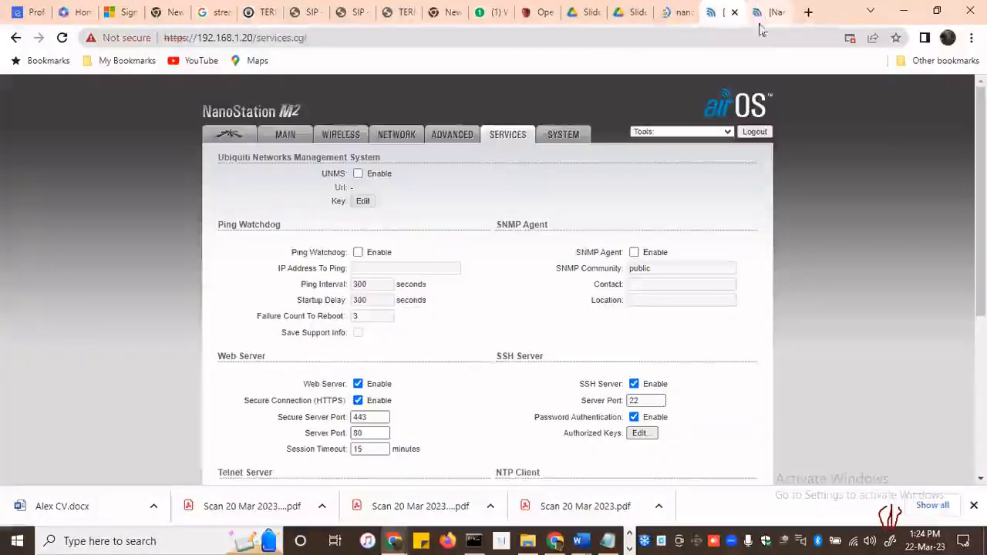
{"action": "left_click", "coordinate": [285, 135]}
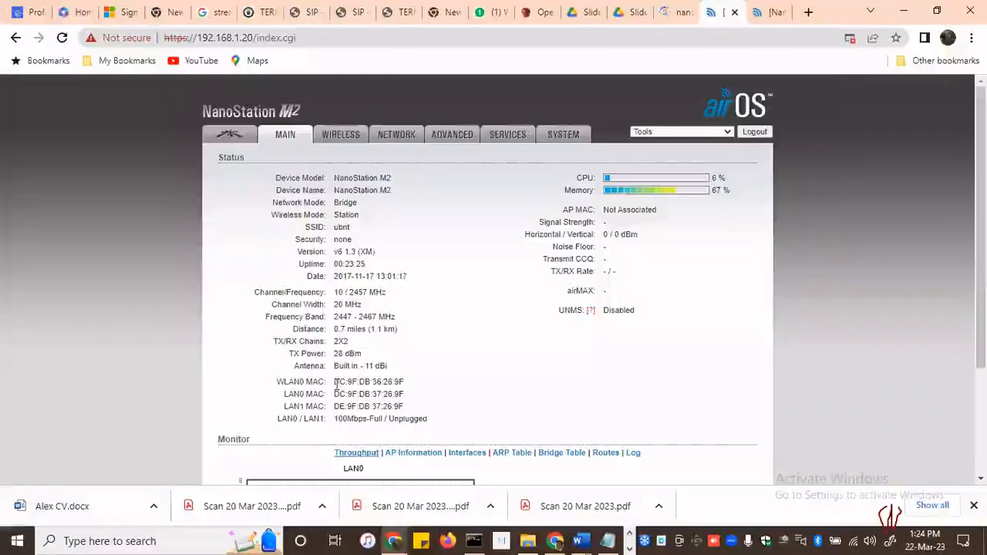
{"action": "left_click_drag", "start_coordinate": [335, 382], "coordinate": [404, 407]}
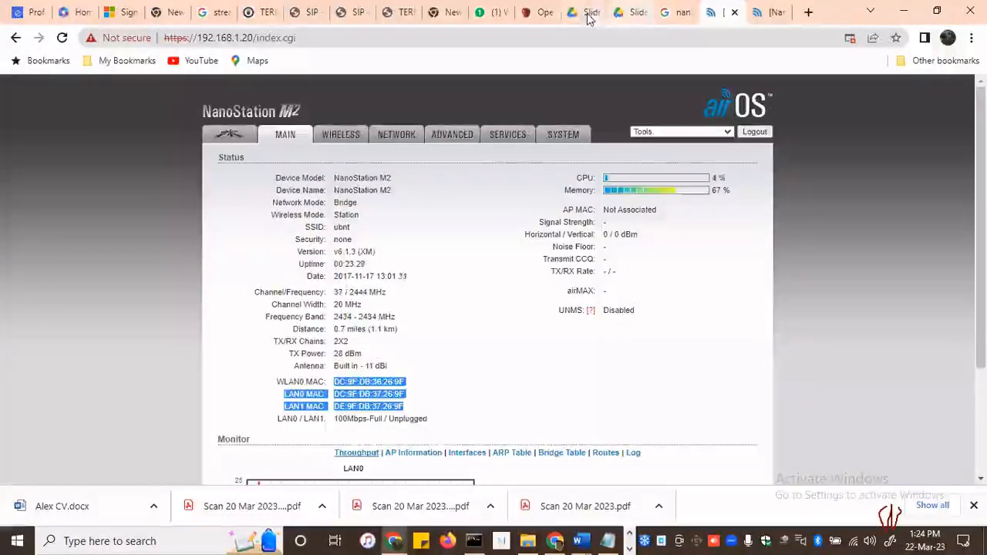
{"action": "left_click", "coordinate": [586, 12]}
{"action": "left_click", "coordinate": [626, 12]}
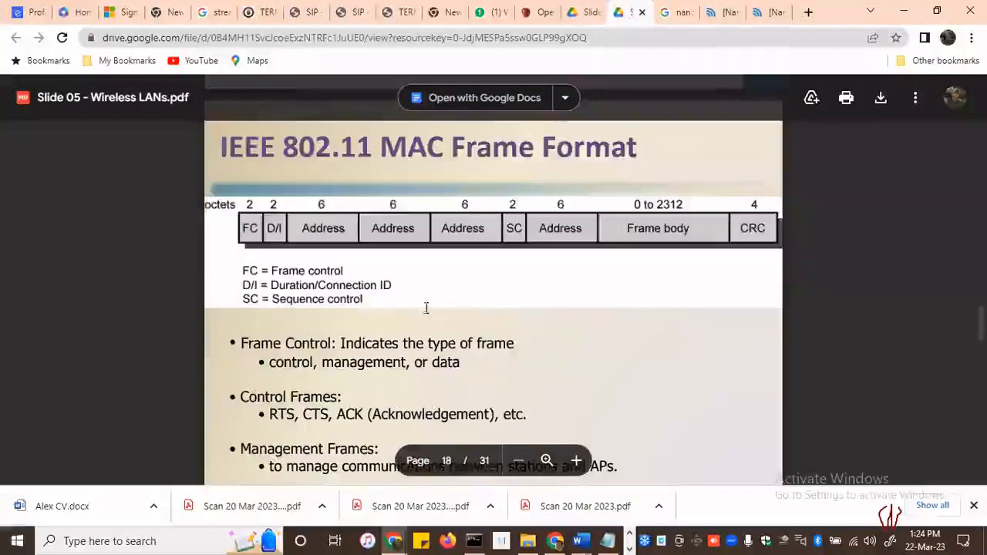